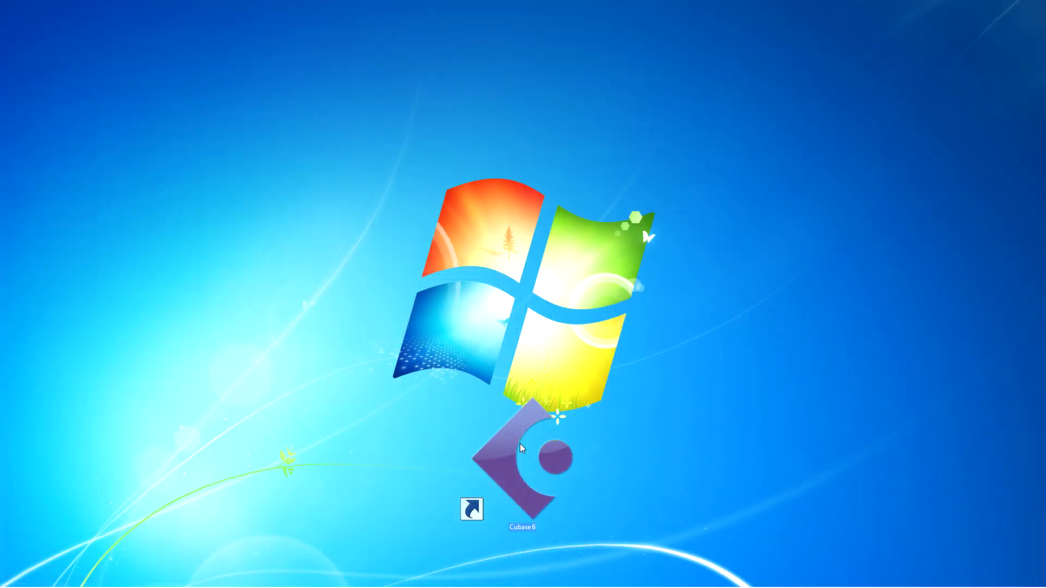
Launch Cubase 6 and open the Export Multiple Events project.
{"action": "double_click", "coordinate": [521, 448]}
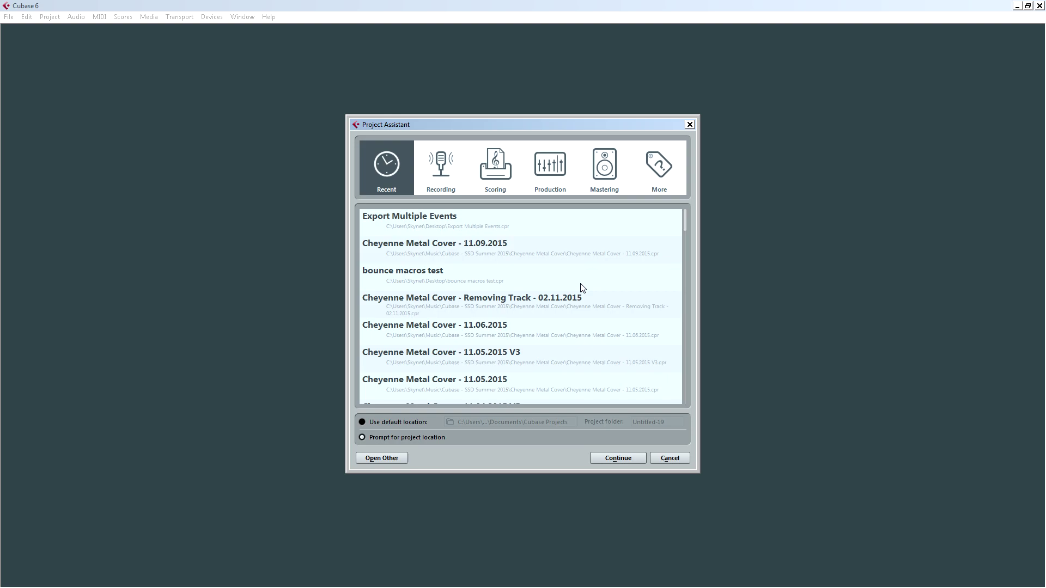
{"action": "double_click", "coordinate": [448, 218]}
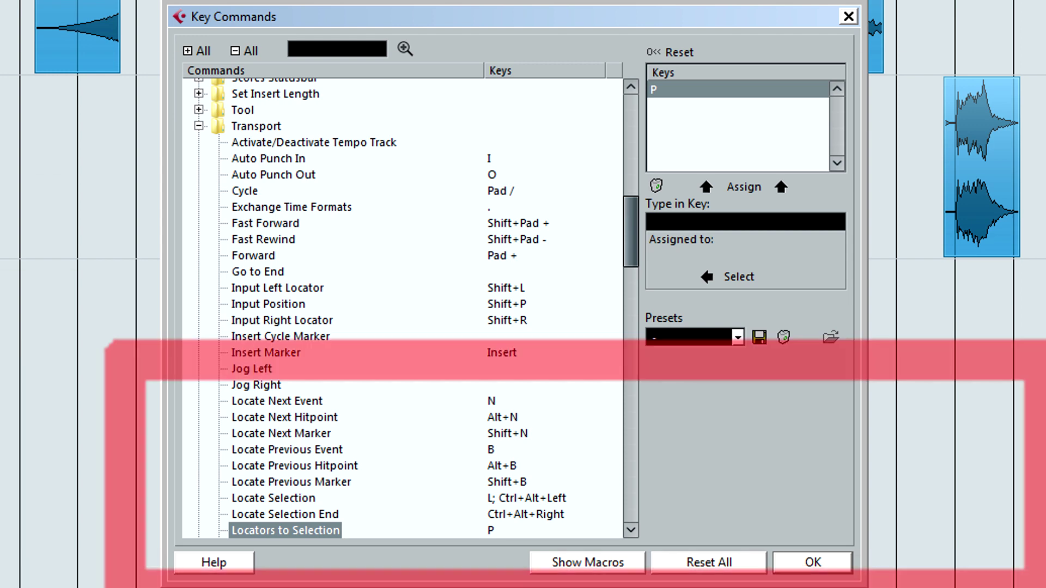
Create a new empty macro named 'Bounce Events'.
{"action": "left_click", "coordinate": [584, 562]}
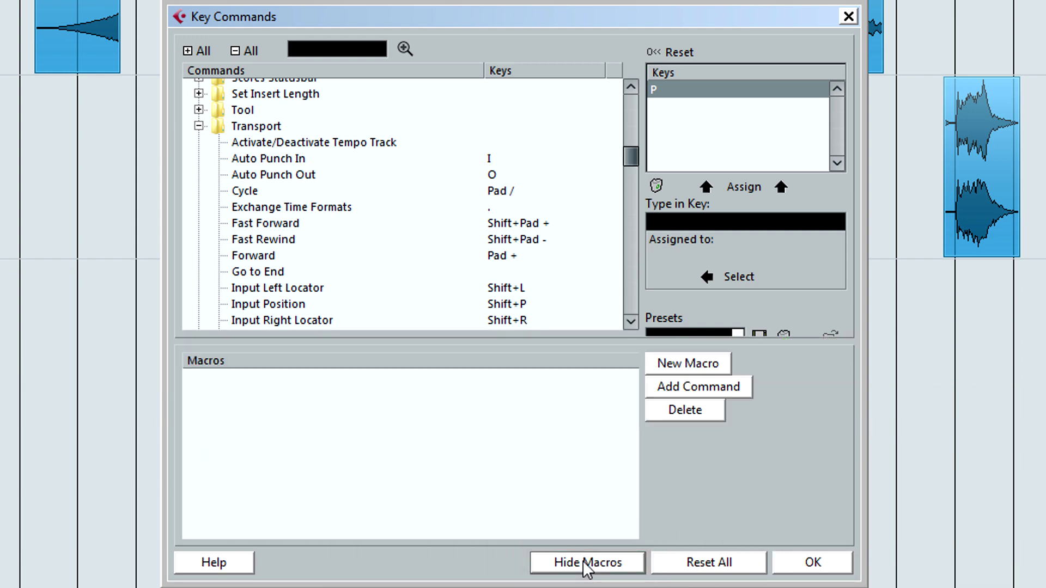
{"action": "left_click", "coordinate": [695, 365]}
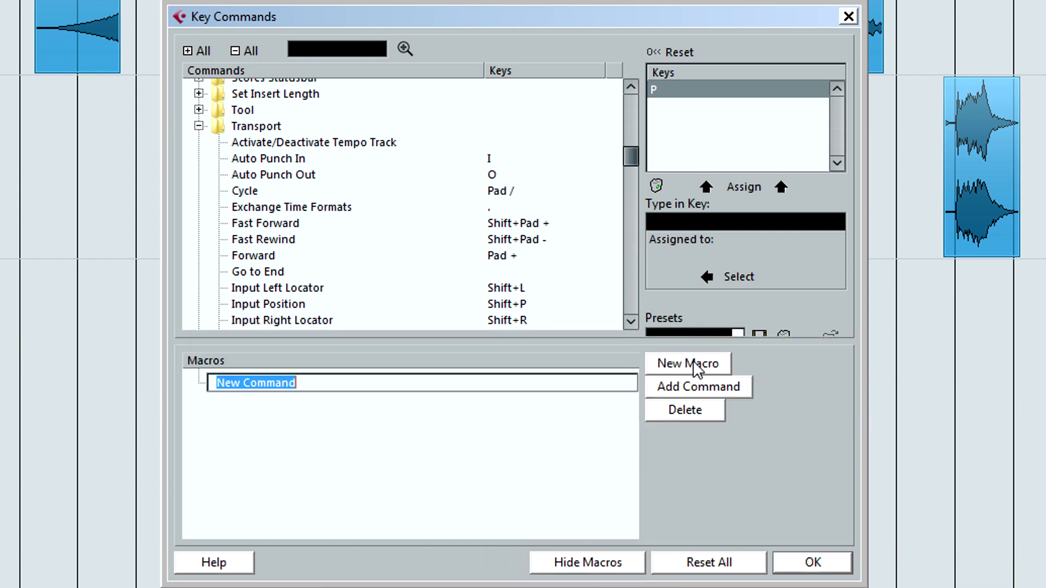
{"action": "type", "text": "Bounce Eve"}
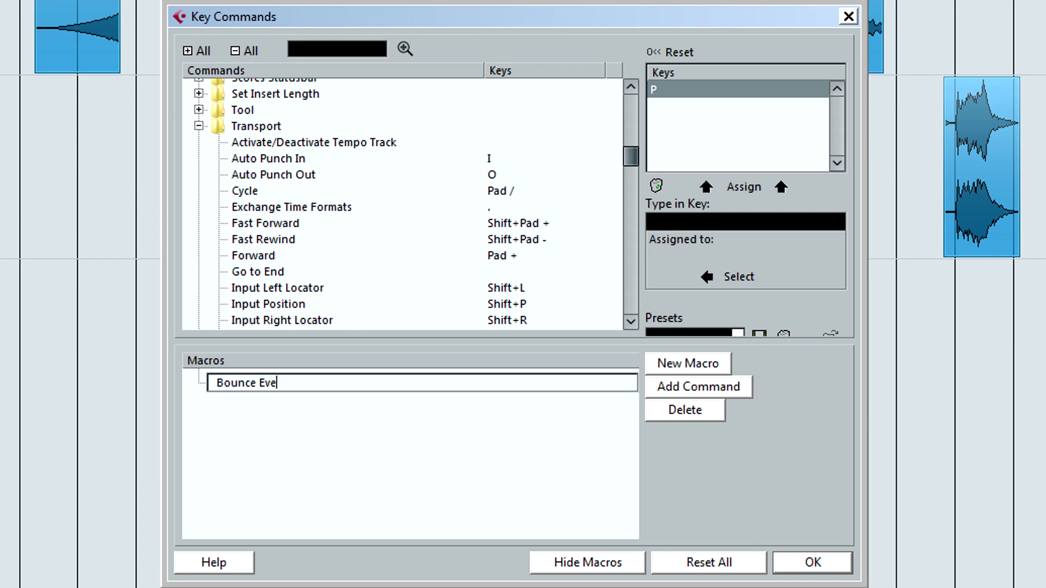
{"action": "type", "text": "nts"}
{"action": "key", "text": "Return"}
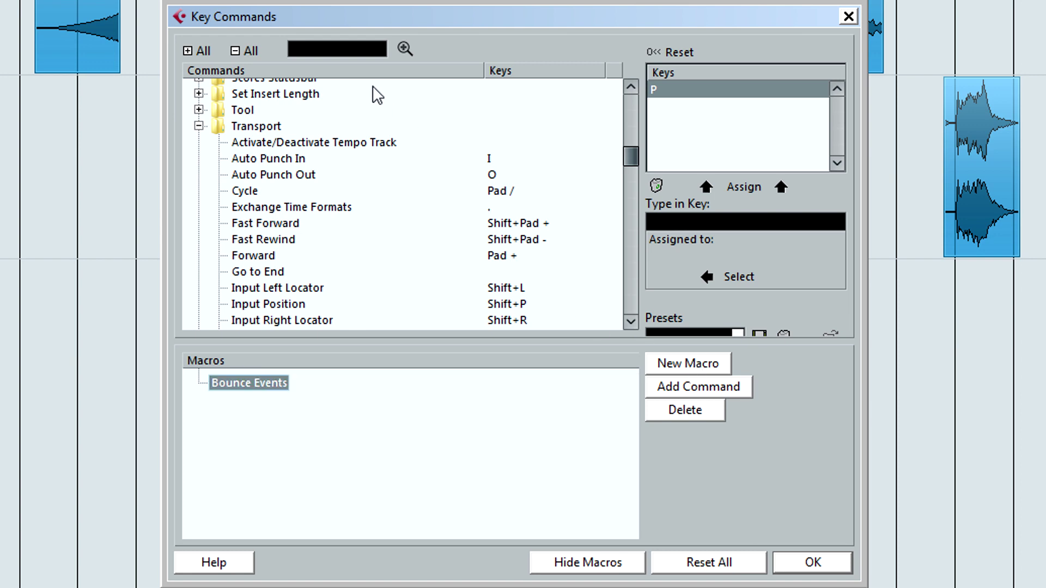
Find the Bounce Events macro in the command list and assign it the shortcut Ctrl+Shift+B.
{"action": "left_click", "coordinate": [344, 50]}
{"action": "type", "text": "bounce events"}
{"action": "key", "text": "Return"}
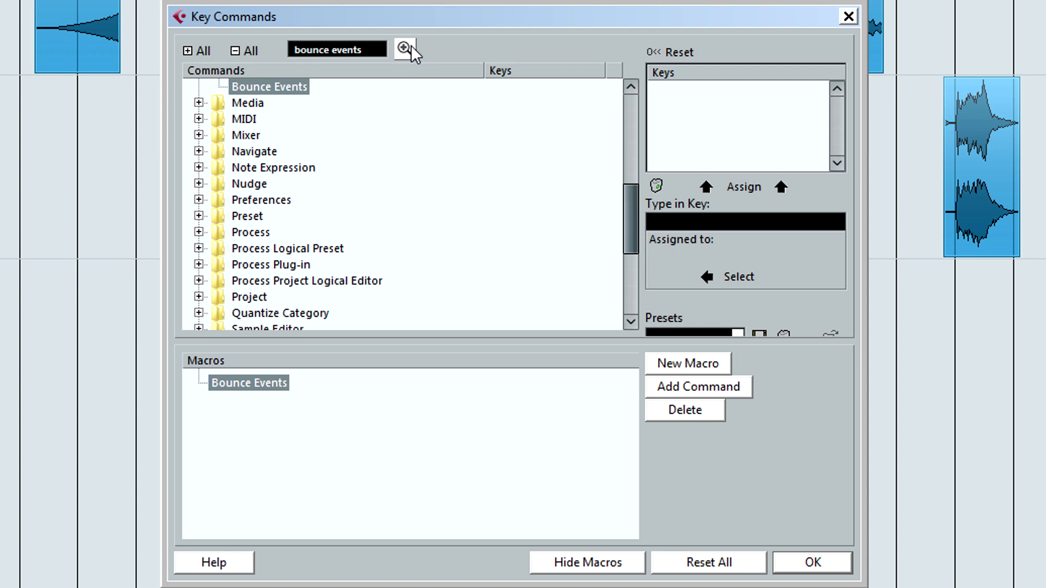
{"action": "left_click_drag", "start_coordinate": [631, 234], "coordinate": [632, 211]}
{"action": "left_click", "coordinate": [720, 218]}
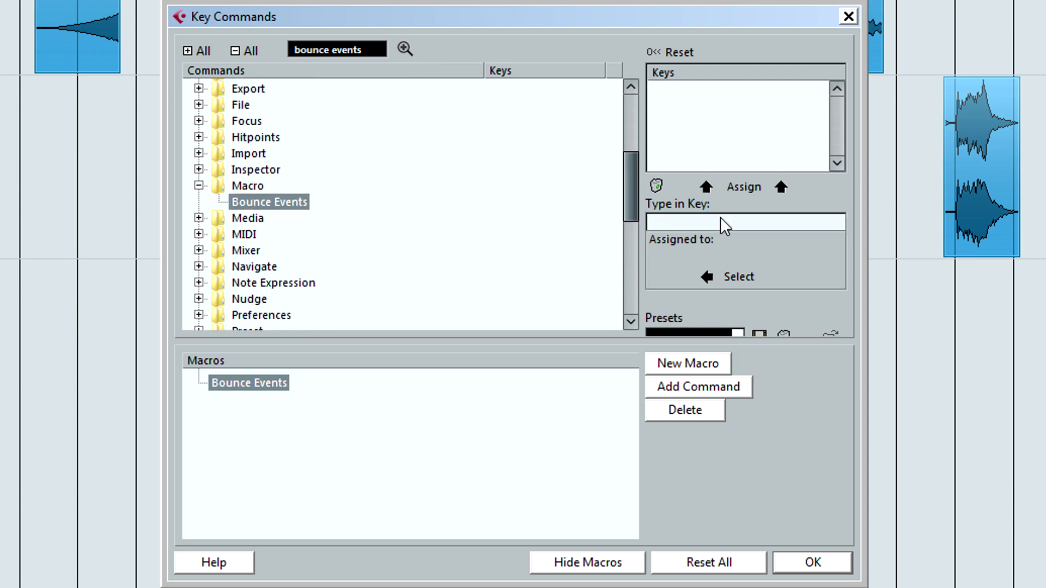
{"action": "key", "text": "ctrl+shift+b"}
{"action": "left_click", "coordinate": [731, 192]}
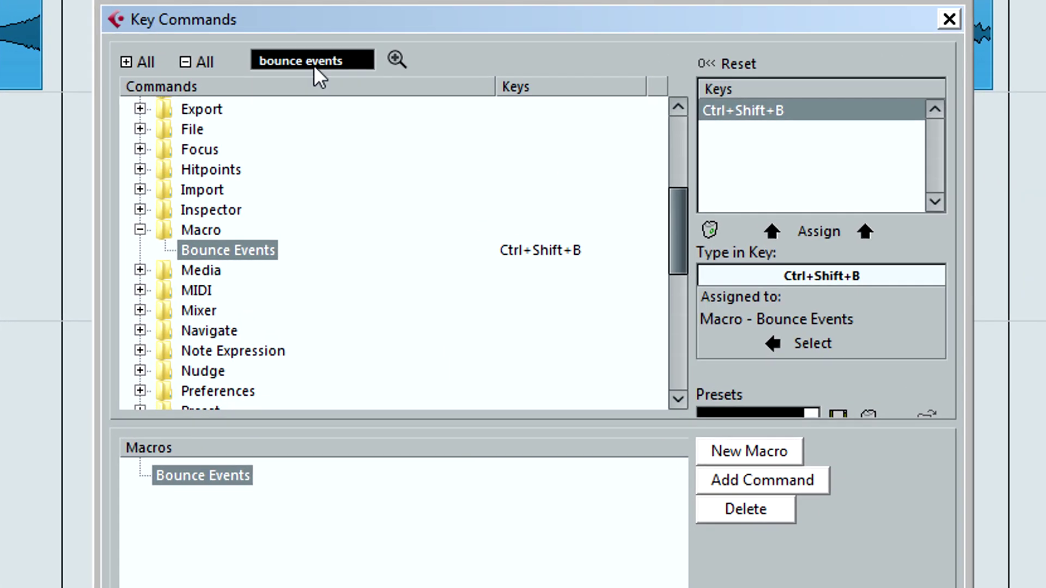
Add Locate Next Event, Set Left Locator, then Locate Next Event again to the macro.
{"action": "left_click", "coordinate": [340, 52]}
{"action": "type", "text": "locate next event"}
{"action": "key", "text": "Return"}
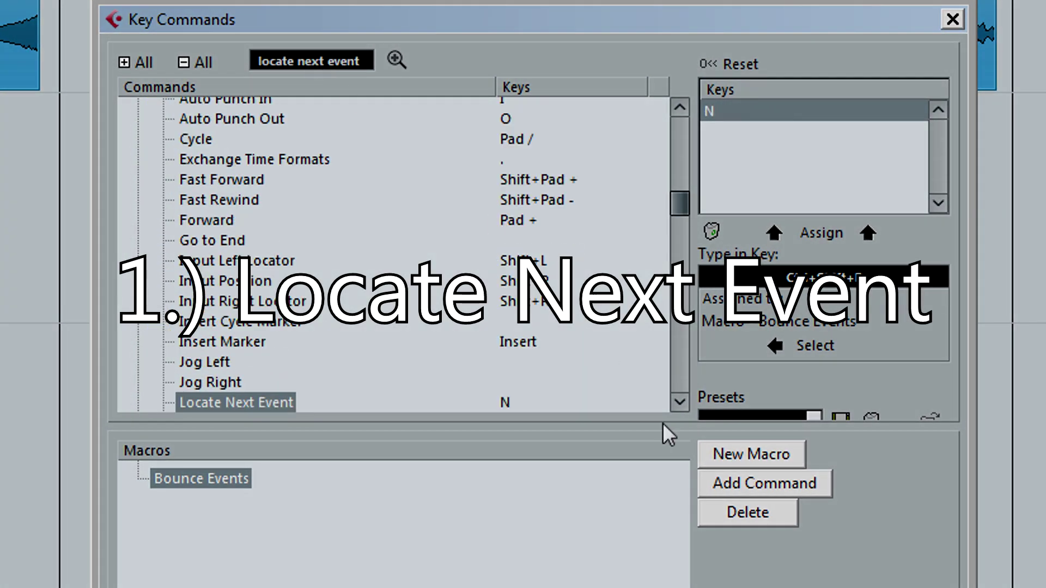
{"action": "left_click", "coordinate": [764, 483]}
{"action": "left_click", "coordinate": [319, 61]}
{"action": "type", "text": "set left locator"}
{"action": "key", "text": "Return"}
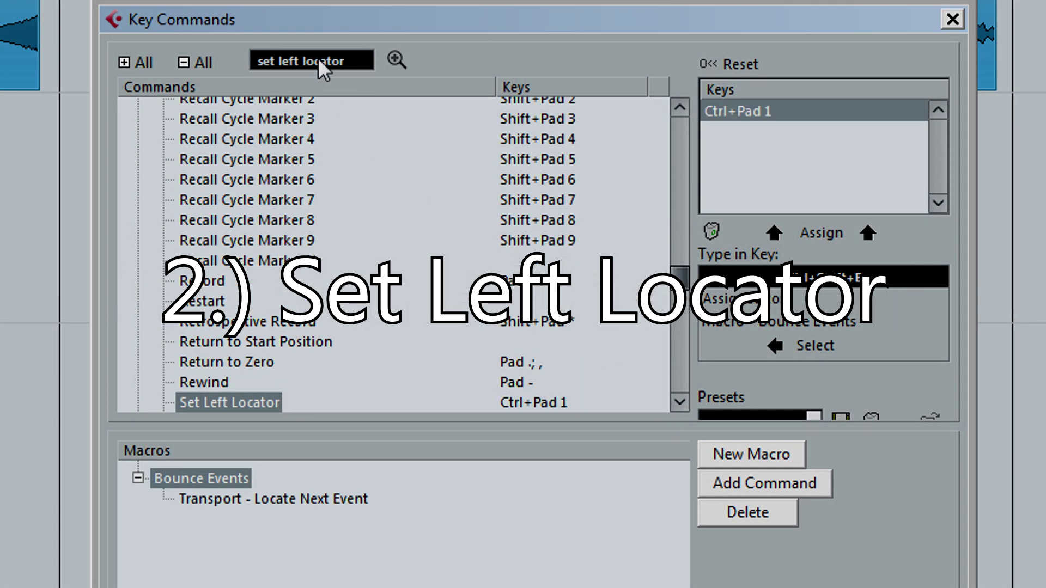
{"action": "left_click", "coordinate": [765, 483]}
{"action": "left_click", "coordinate": [329, 62]}
{"action": "type", "text": "locate next event"}
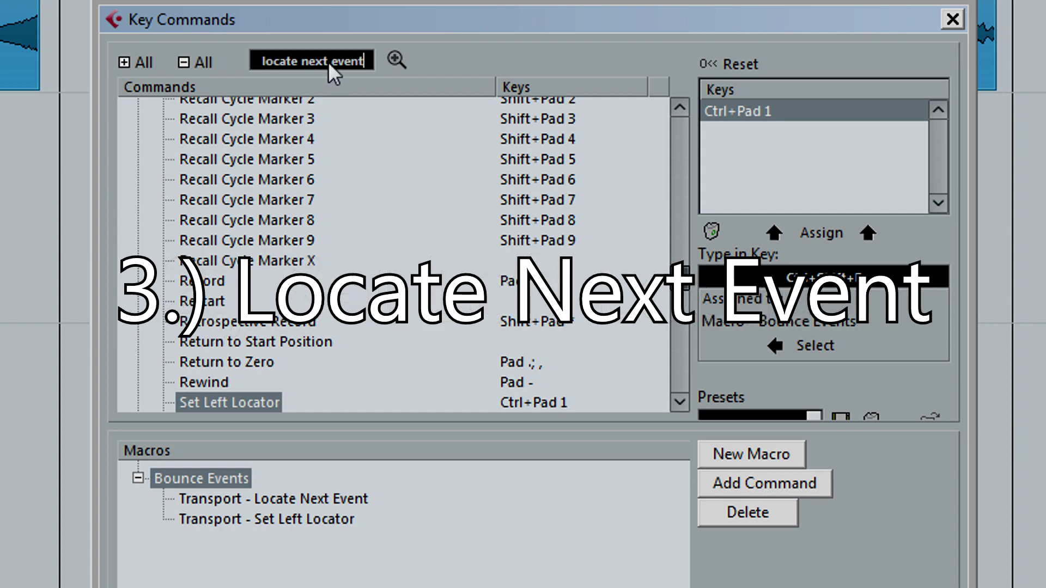
{"action": "key", "text": "Return"}
{"action": "left_click", "coordinate": [764, 483]}
Add Set Right Locator and Export Audio Mixdown to the macro, then search for Perform Audio Export.
{"action": "left_click", "coordinate": [337, 62]}
{"action": "type", "text": "set right locator"}
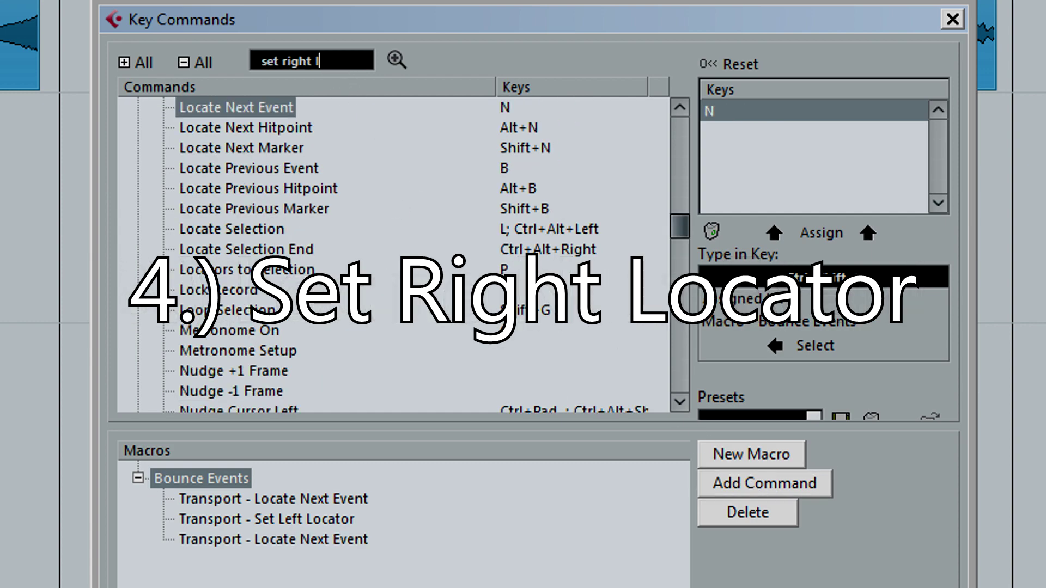
{"action": "key", "text": "Return"}
{"action": "left_click", "coordinate": [764, 483]}
{"action": "left_click", "coordinate": [319, 62]}
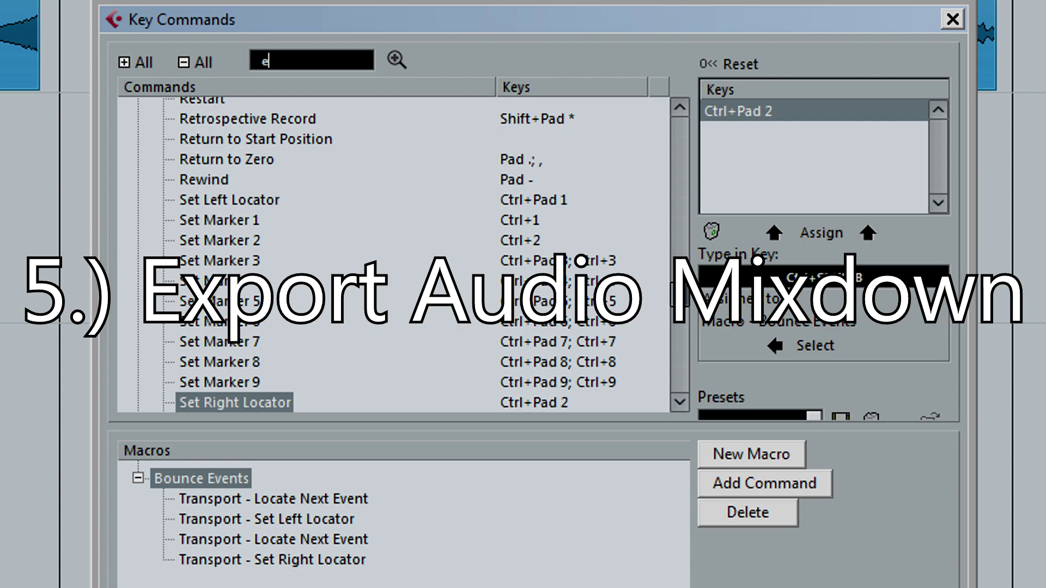
{"action": "type", "text": "export audio mixdown"}
{"action": "key", "text": "Return"}
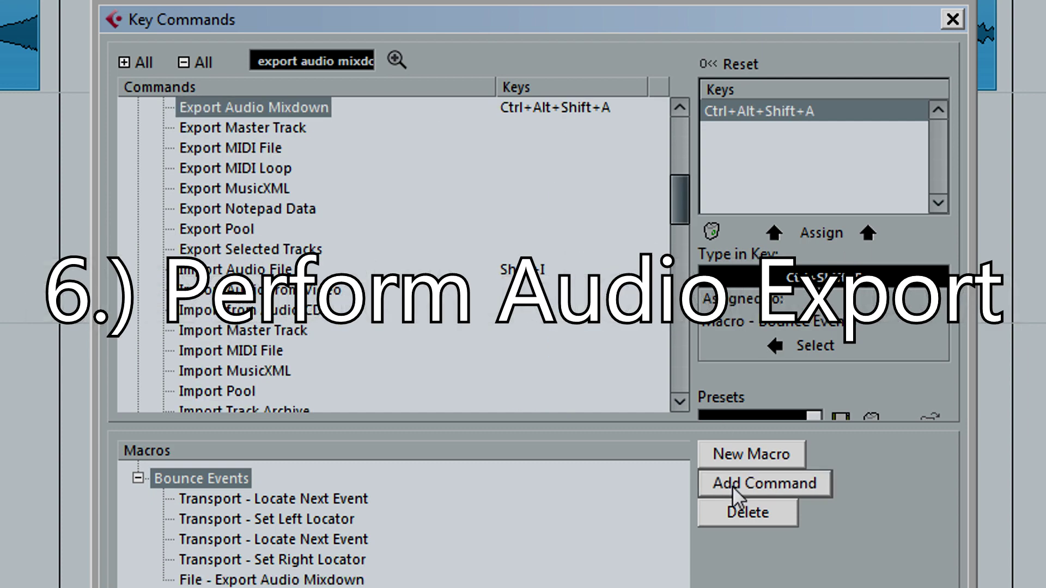
{"action": "left_click", "coordinate": [738, 488]}
{"action": "left_click", "coordinate": [321, 68]}
{"action": "type", "text": "perform audio expo"}
{"action": "key", "text": "Return"}
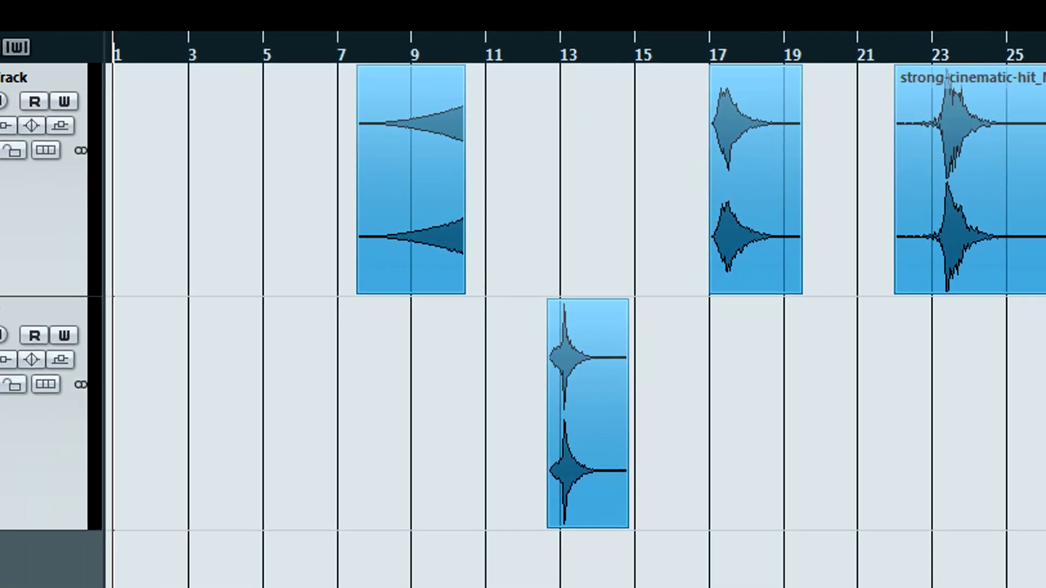
Glue the split events at bars 7–10 and 22–27 on SFX Track, then record-enable that track.
{"action": "left_click", "coordinate": [303, 195]}
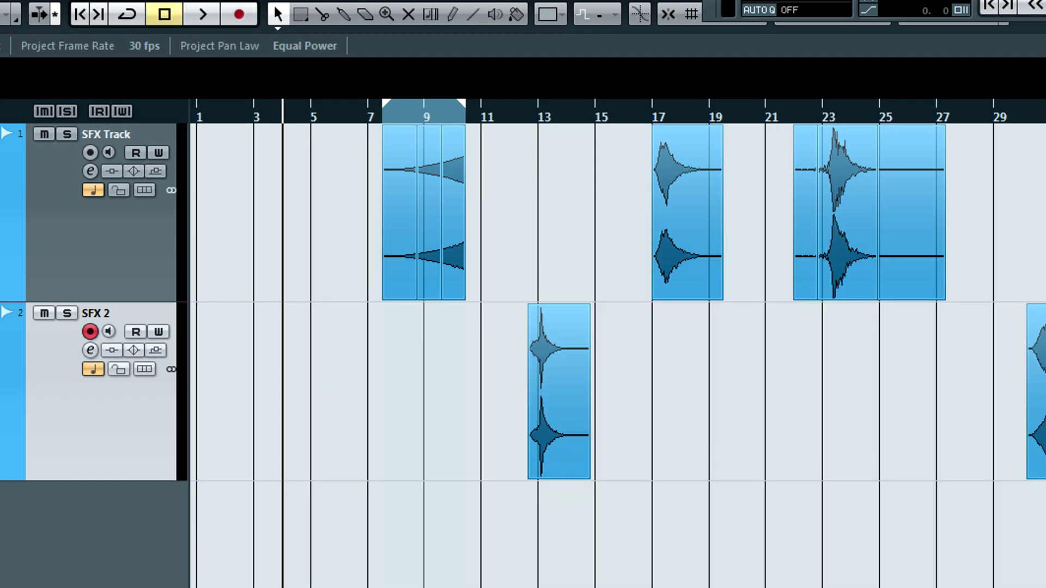
{"action": "left_click", "coordinate": [344, 14]}
{"action": "left_click", "coordinate": [421, 222]}
{"action": "left_click", "coordinate": [868, 224]}
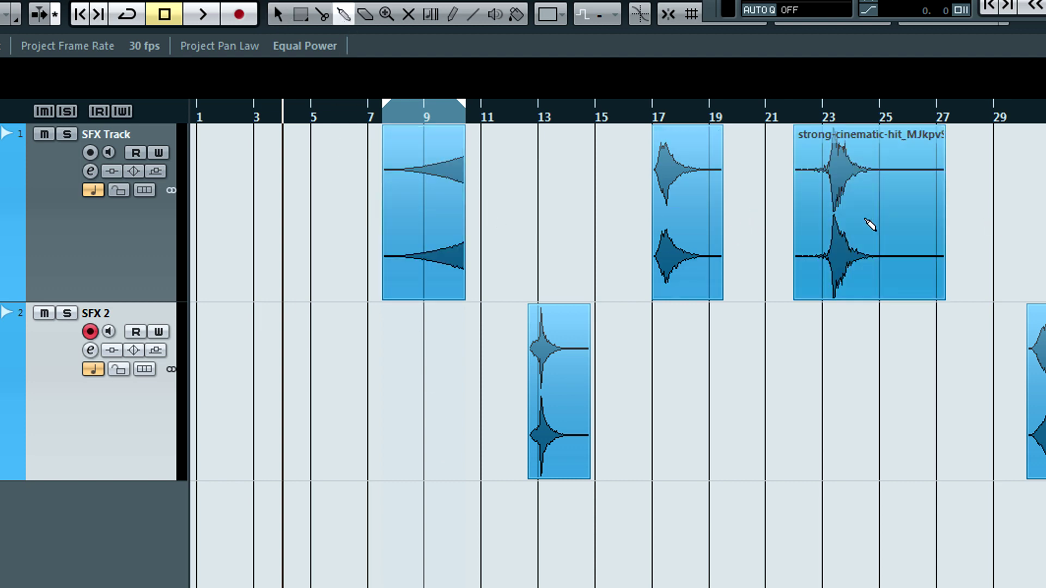
{"action": "key", "text": "1"}
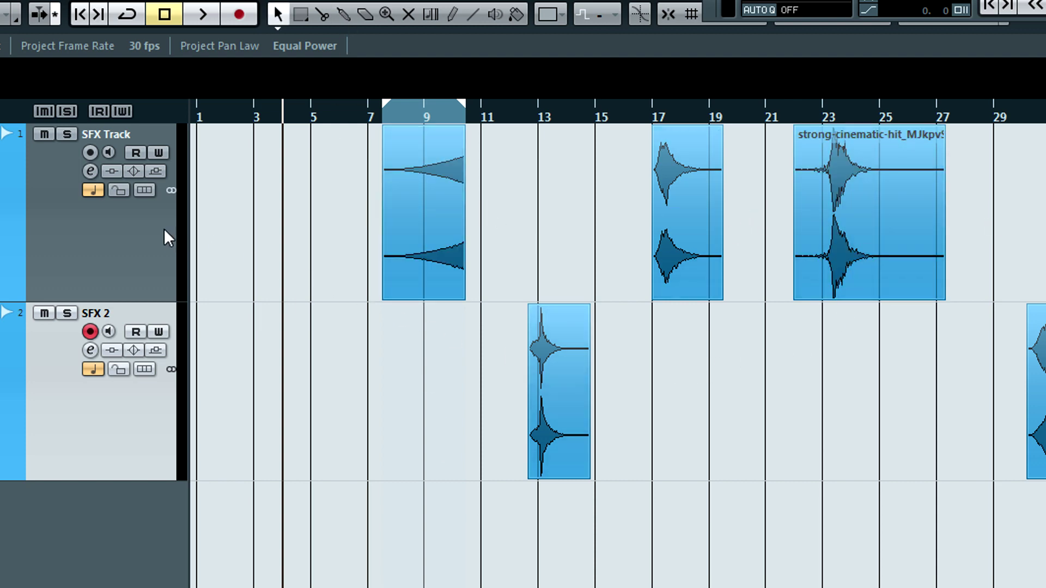
{"action": "left_click", "coordinate": [142, 231]}
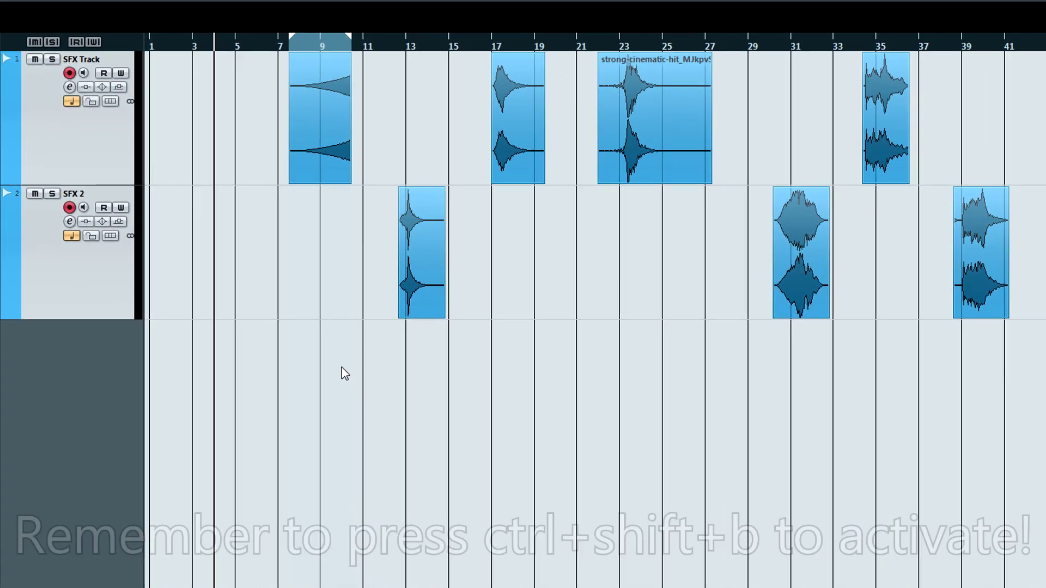
Run the Bounce Events macro (Ctrl+Shift+B) near bar 10 and check the exported SFX7.wav location.
{"action": "left_click", "coordinate": [456, 544]}
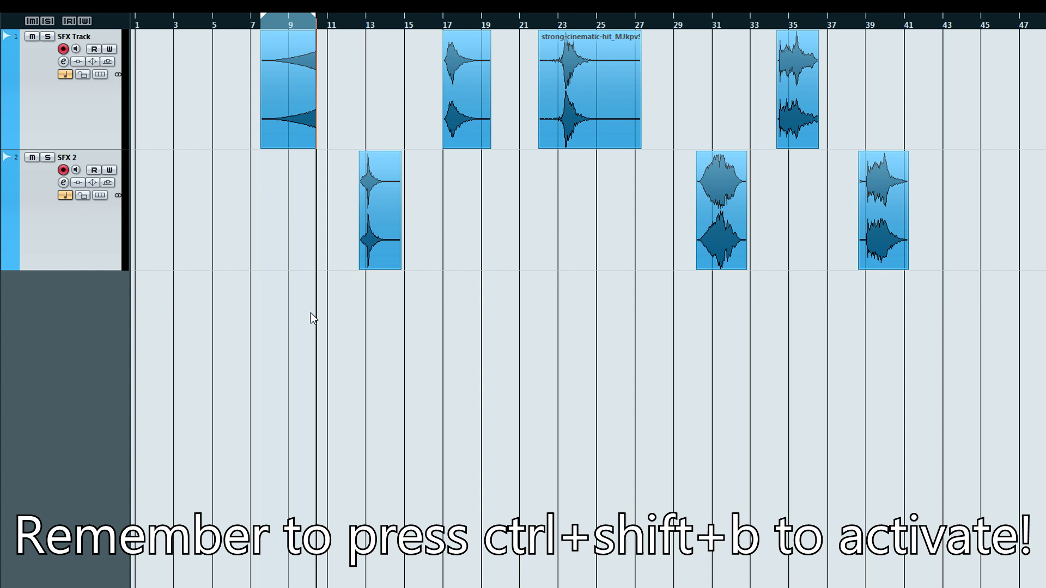
{"action": "key", "text": "ctrl+shift+b"}
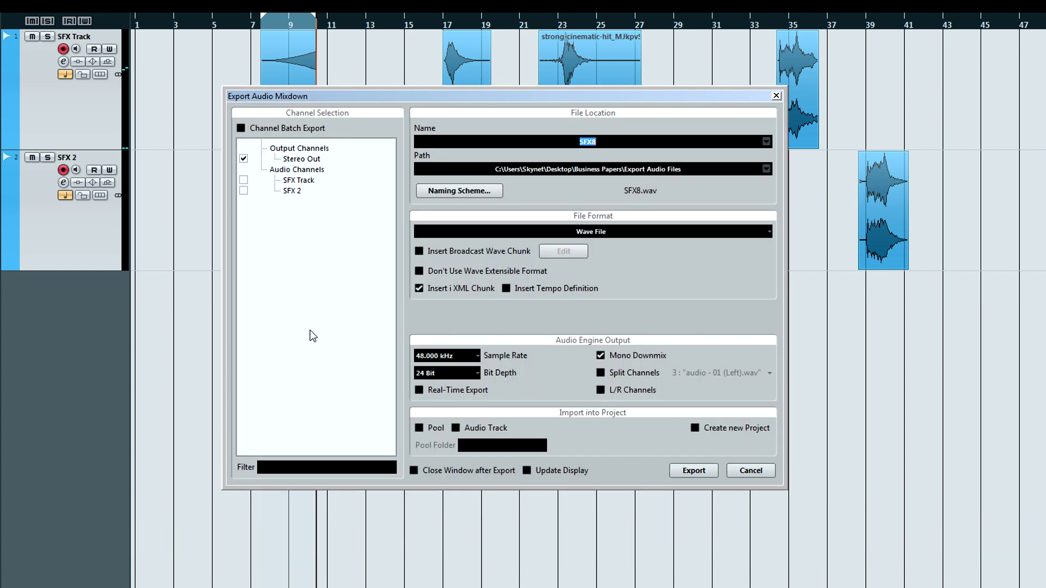
{"action": "left_click", "coordinate": [625, 169]}
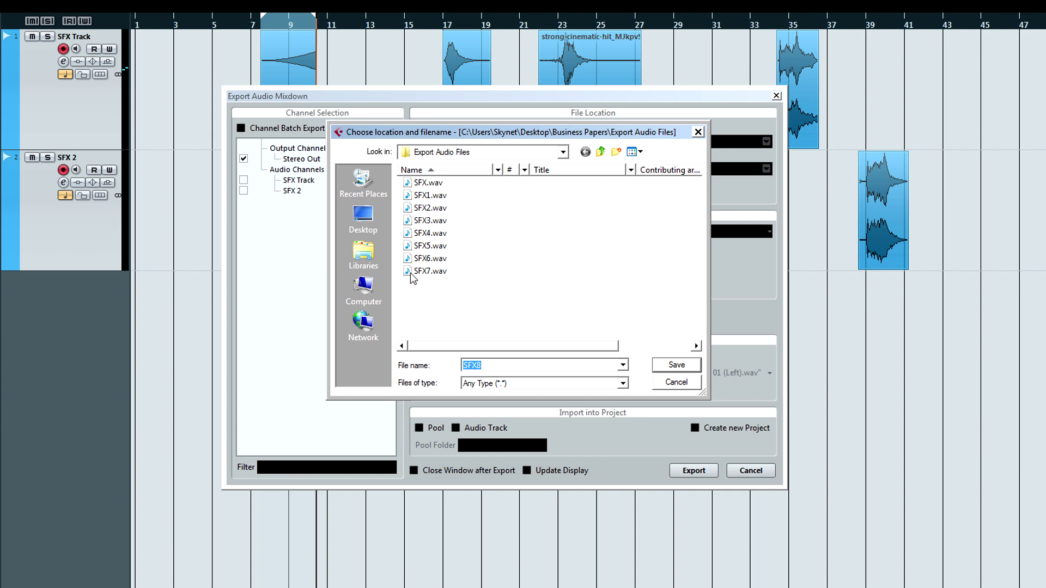
{"action": "left_click", "coordinate": [429, 271]}
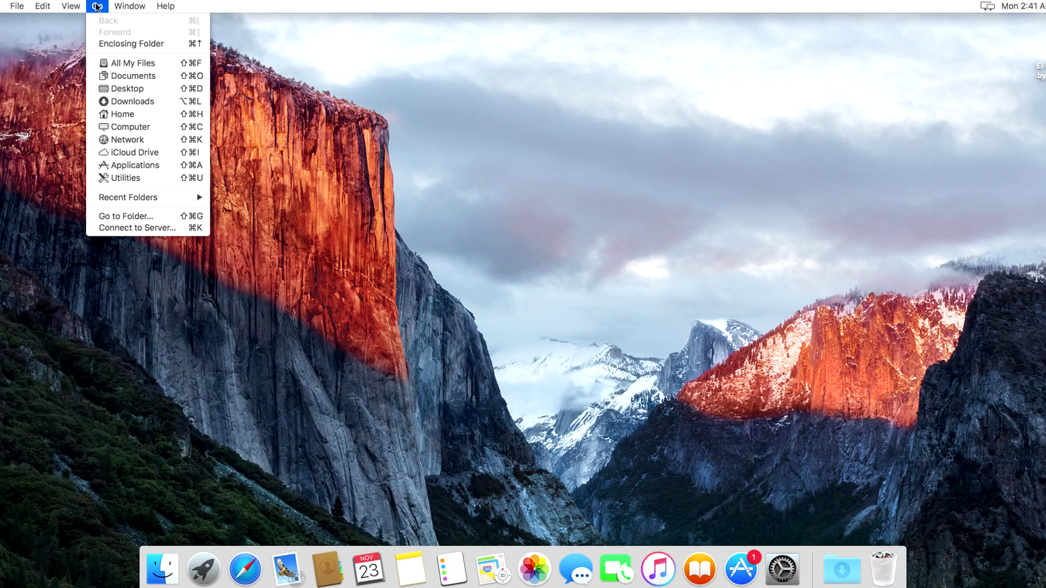
{"action": "key", "text": "alt"}
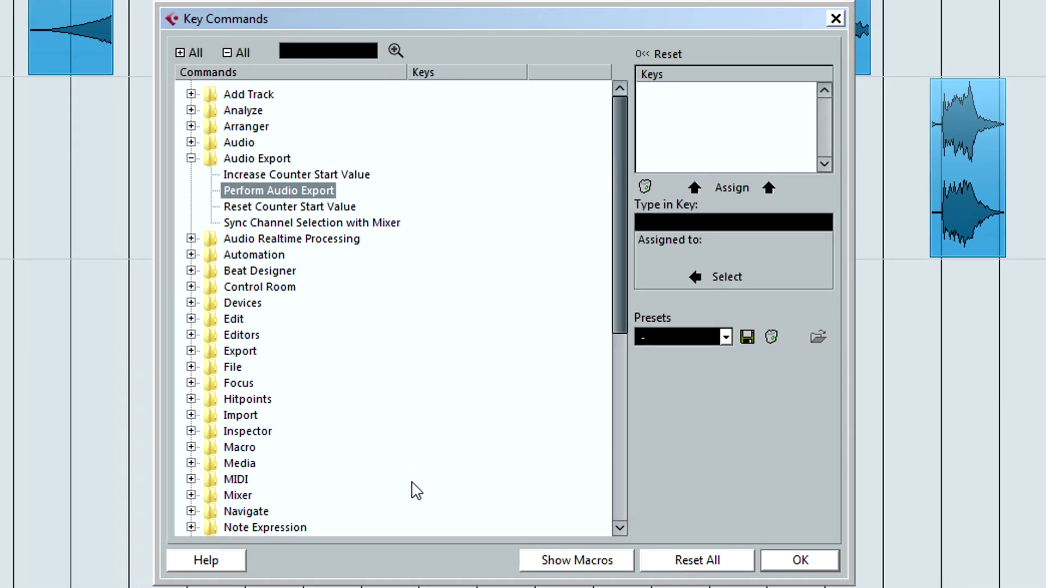
Save the current key commands as a preset named 'Bounce Events'.
{"action": "left_click", "coordinate": [751, 340]}
{"action": "type", "text": "Bo"}
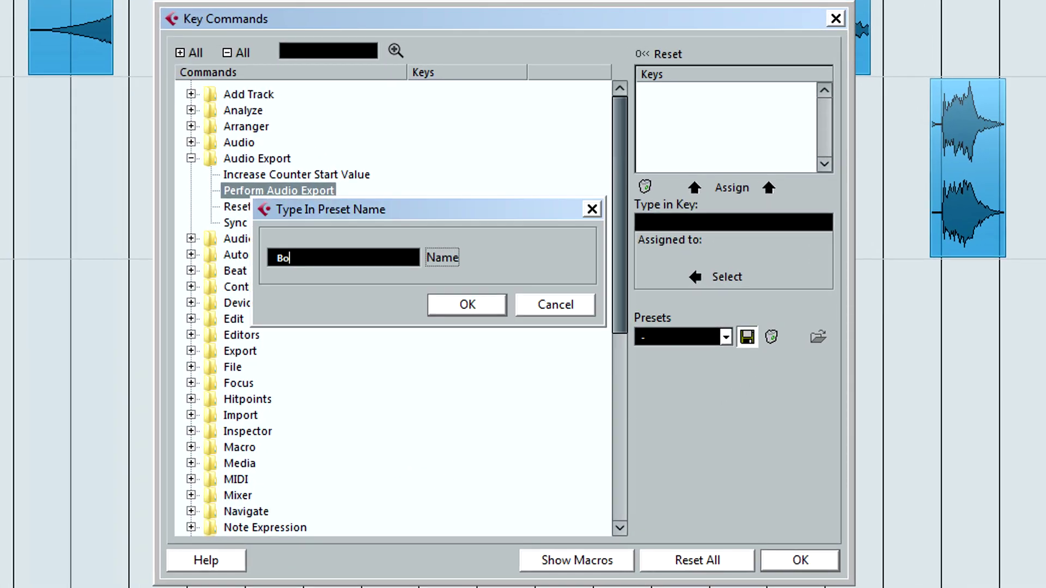
{"action": "type", "text": "unce Events"}
{"action": "key", "text": "Return"}
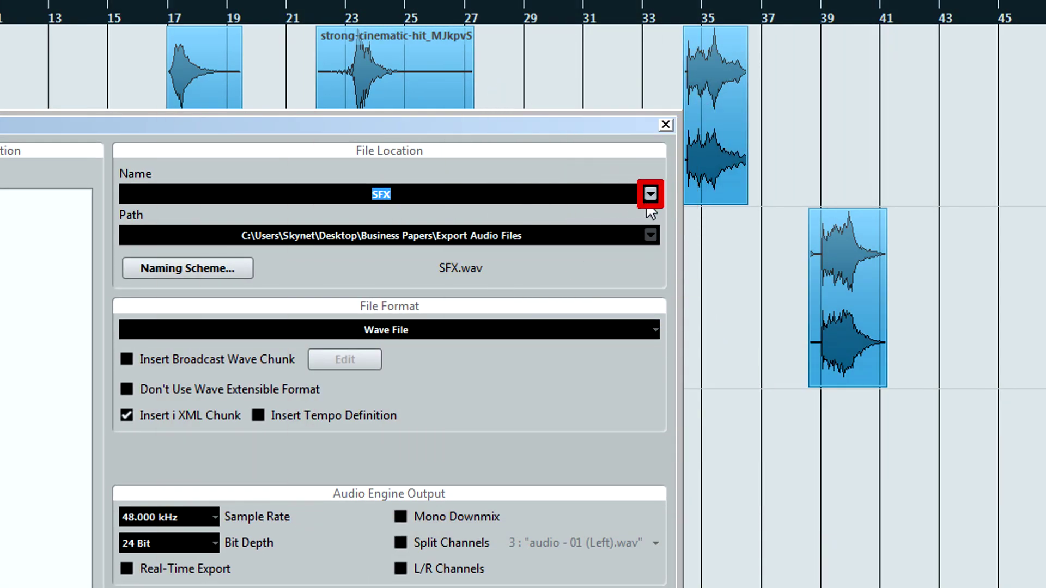
Turn on Auto Update Name for the export file name.
{"action": "left_click", "coordinate": [650, 195]}
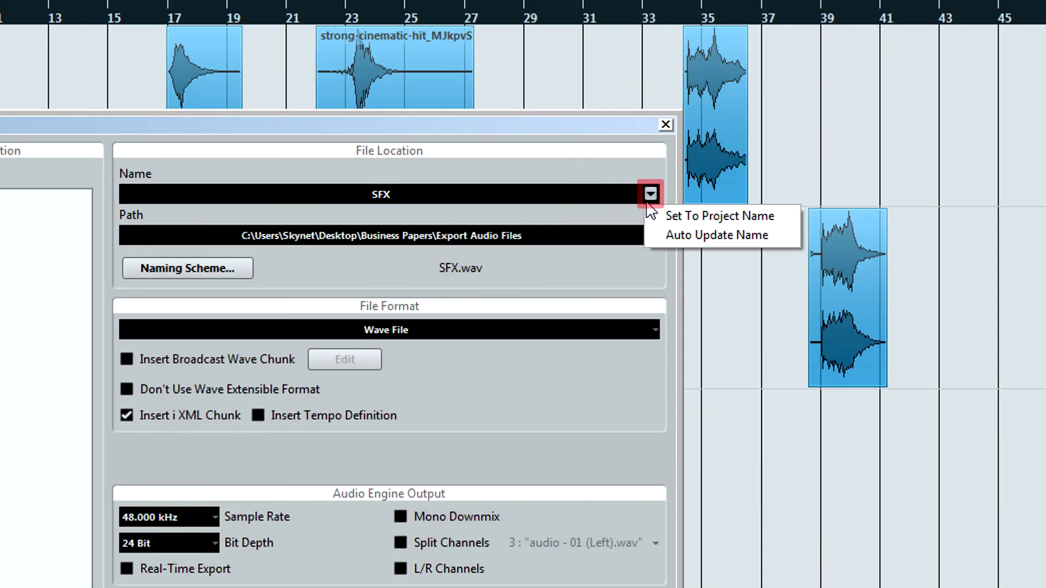
{"action": "left_click", "coordinate": [695, 235]}
{"action": "left_click", "coordinate": [651, 192]}
Go to %appdata% > Cubase 6_64 > Presets > KeyCommands in Windows Explorer.
{"action": "left_click", "coordinate": [689, 243]}
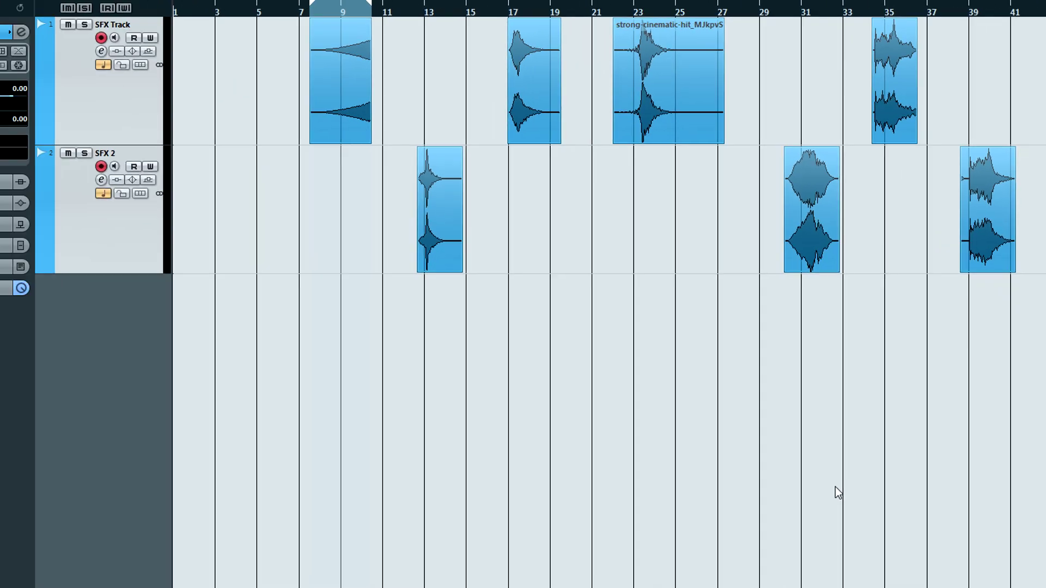
{"action": "key", "text": "super"}
{"action": "type", "text": "%appdata%"}
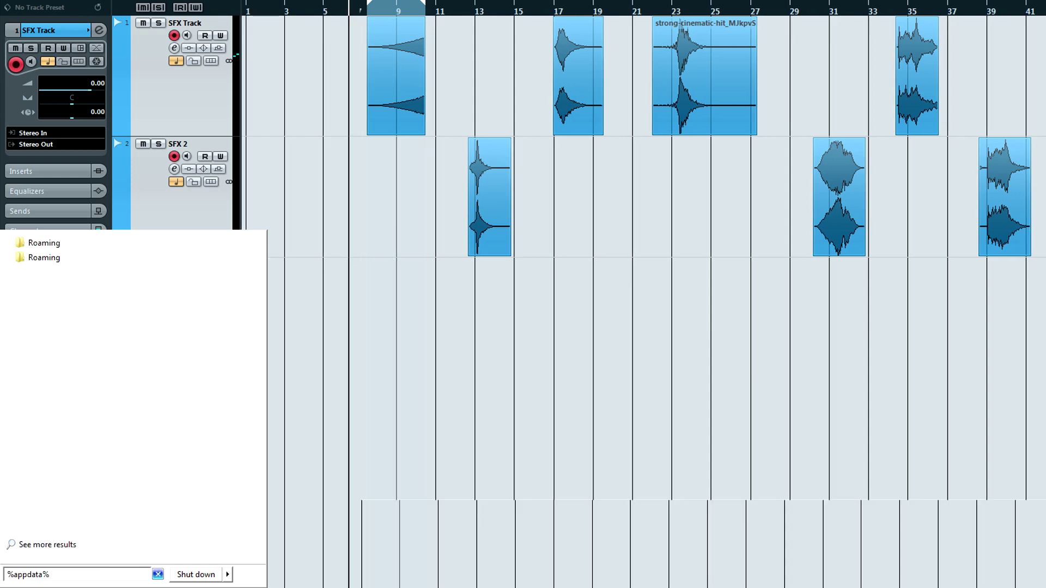
{"action": "key", "text": "Return"}
{"action": "scroll", "coordinate": [382, 272], "scroll_direction": "down", "scroll_amount": 3}
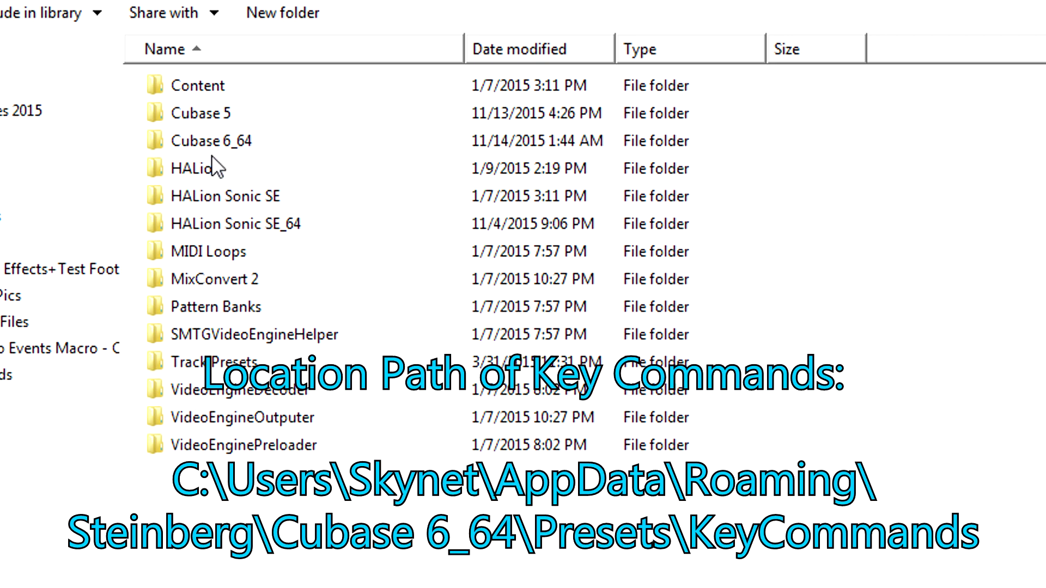
{"action": "double_click", "coordinate": [215, 139]}
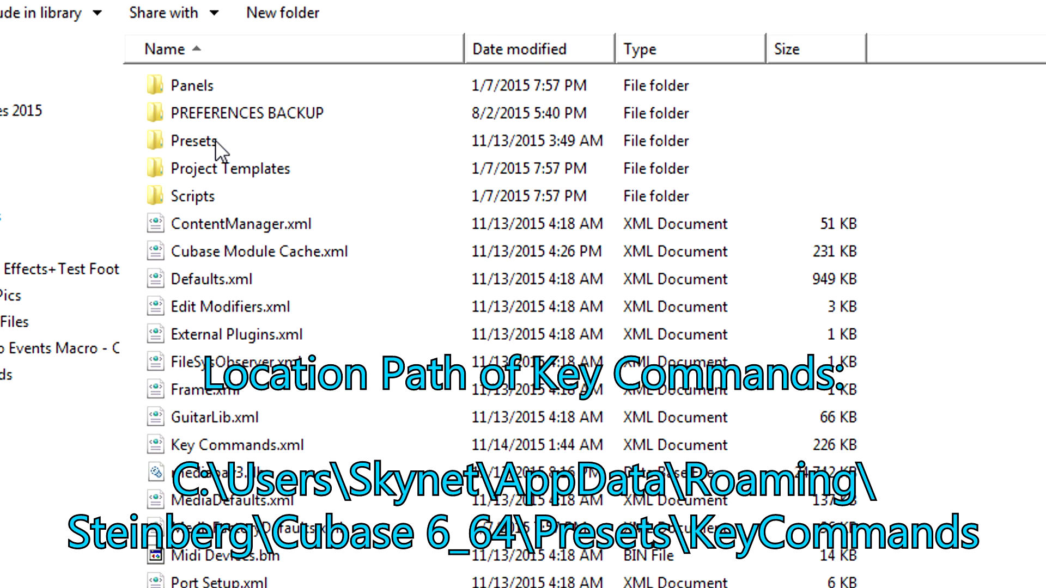
{"action": "double_click", "coordinate": [195, 146]}
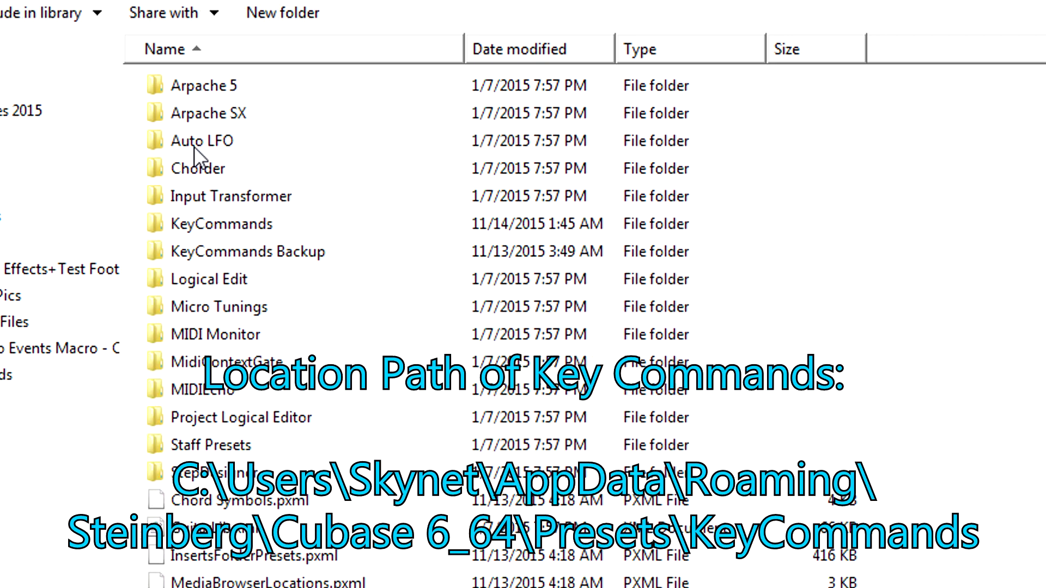
{"action": "double_click", "coordinate": [194, 223]}
Open Bounce Events.xml in Notepad.
{"action": "left_click", "coordinate": [215, 84]}
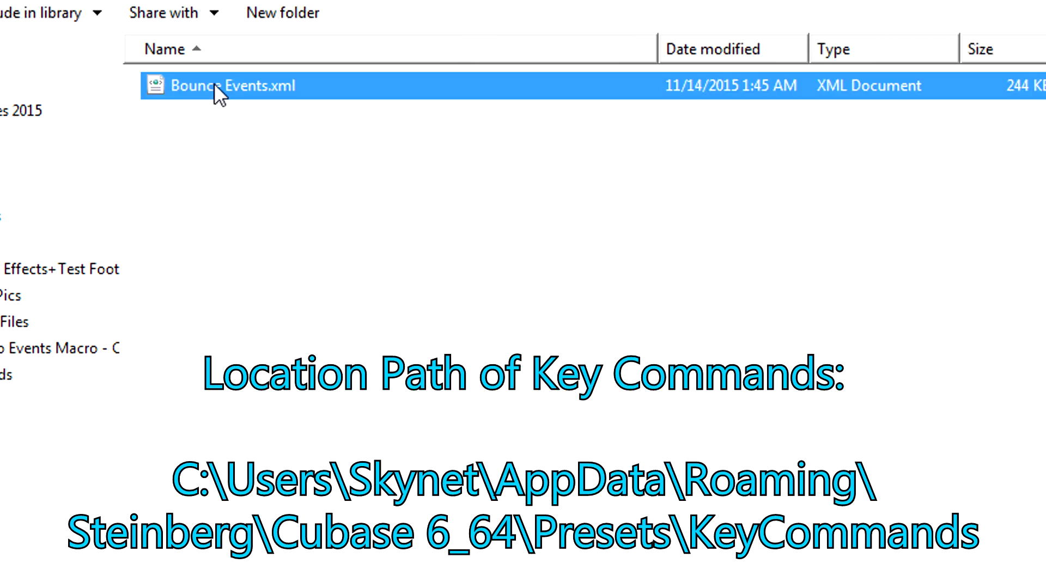
{"action": "right_click", "coordinate": [214, 85]}
{"action": "mouse_move", "coordinate": [306, 213]}
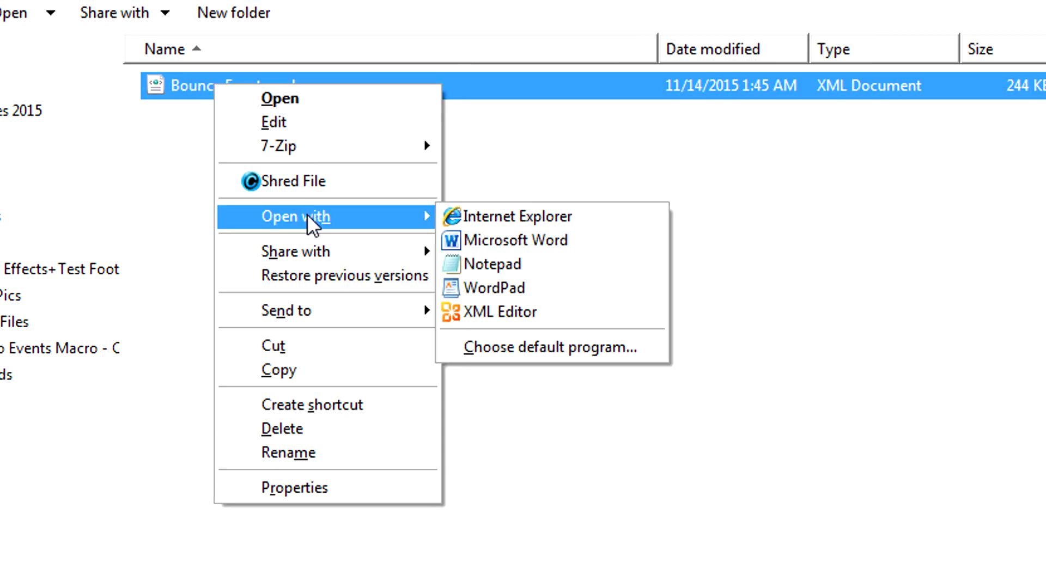
{"action": "left_click", "coordinate": [526, 266]}
Select the macro's six command items and paste extra copies of them after the last one.
{"action": "left_click_drag", "start_coordinate": [1041, 59], "coordinate": [1028, 582]}
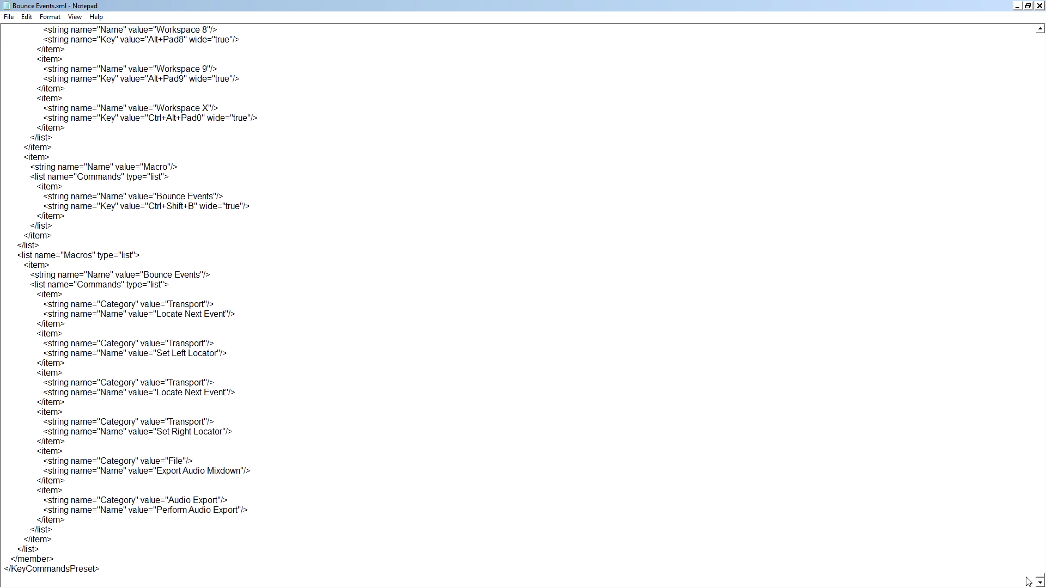
{"action": "left_click_drag", "start_coordinate": [30, 278], "coordinate": [252, 516]}
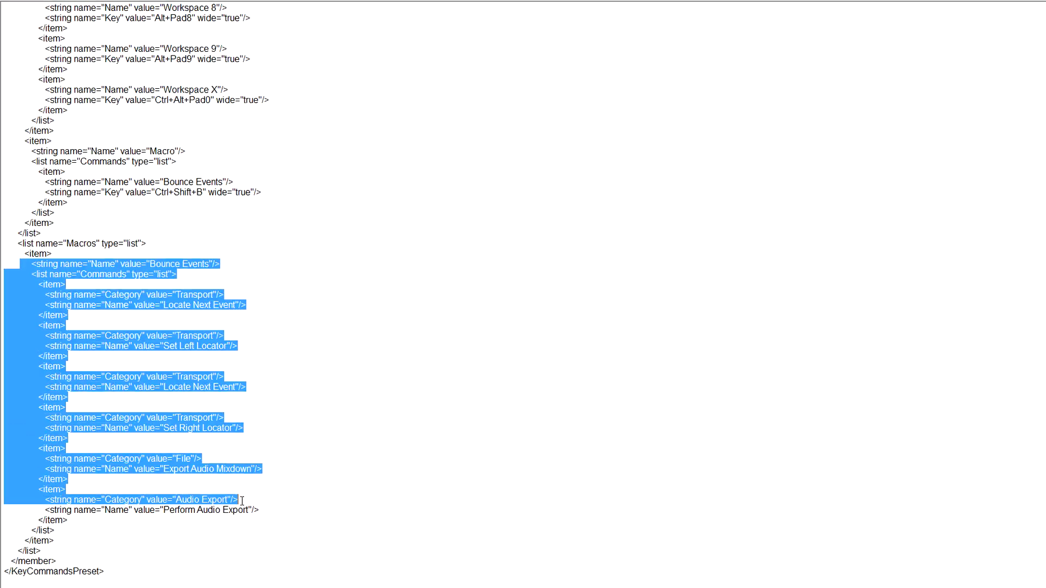
{"action": "left_click", "coordinate": [141, 532]}
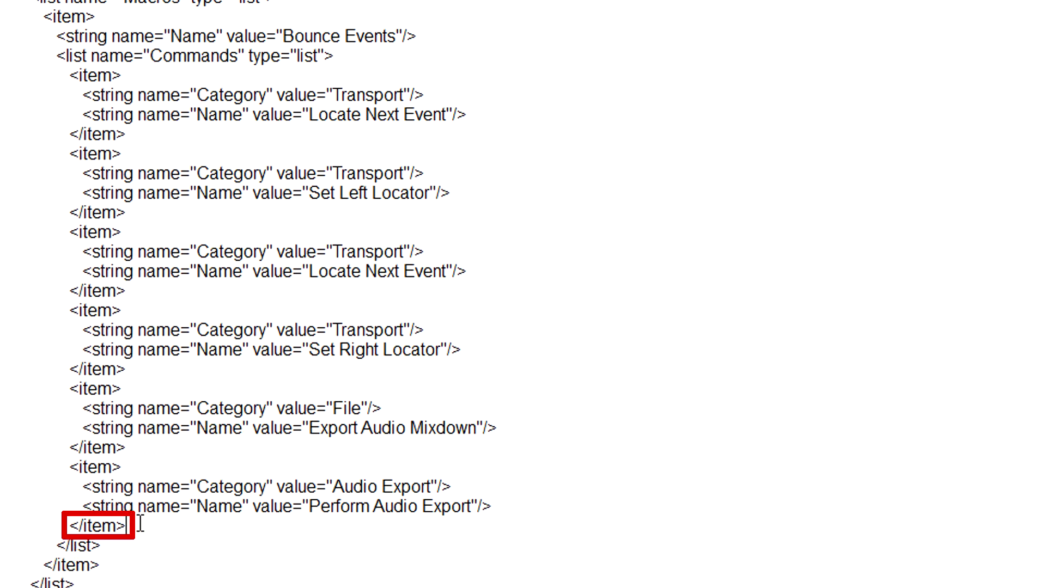
{"action": "mouse_move", "coordinate": [141, 524]}
{"action": "left_mouse_down"}
{"action": "mouse_move", "coordinate": [83, 506]}
{"action": "mouse_move", "coordinate": [11, 448]}
{"action": "mouse_move", "coordinate": [6, 75]}
{"action": "left_mouse_up"}
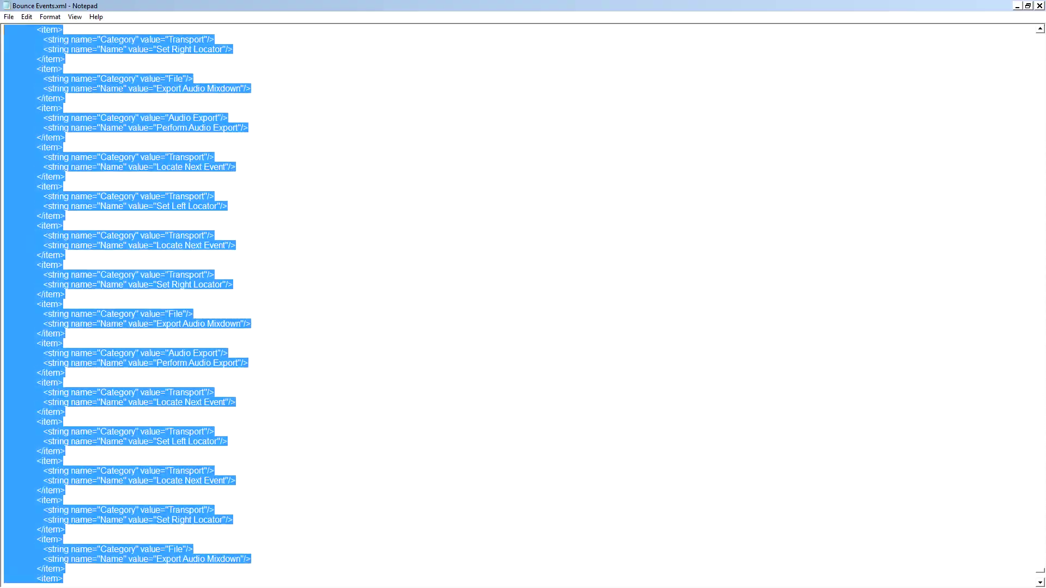
{"action": "scroll", "coordinate": [523, 304], "scroll_direction": "down", "scroll_amount": 5}
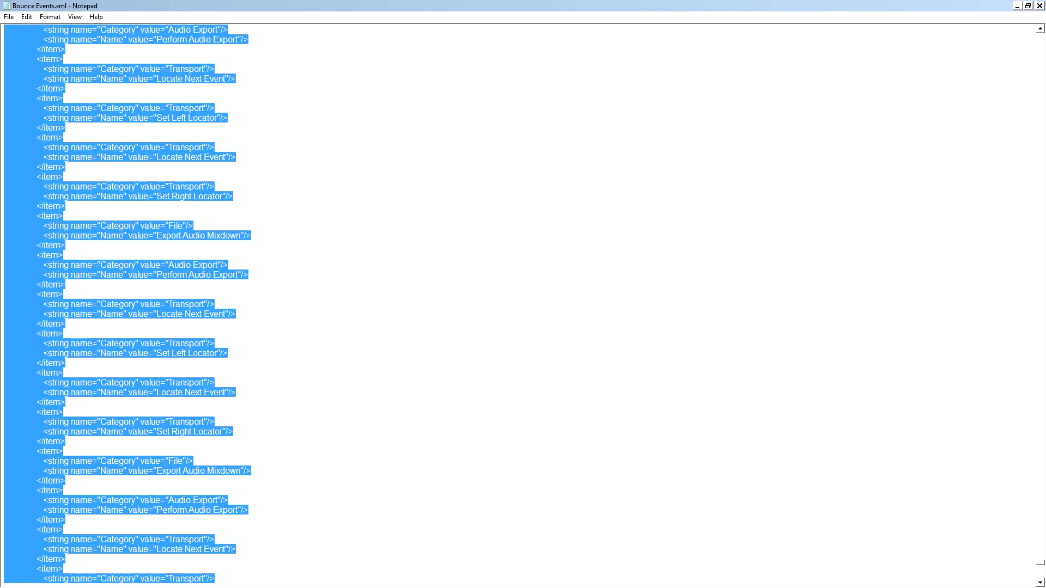
{"action": "scroll", "coordinate": [523, 304], "scroll_direction": "up", "scroll_amount": 10}
{"action": "scroll", "coordinate": [523, 304], "scroll_direction": "down", "scroll_amount": 5}
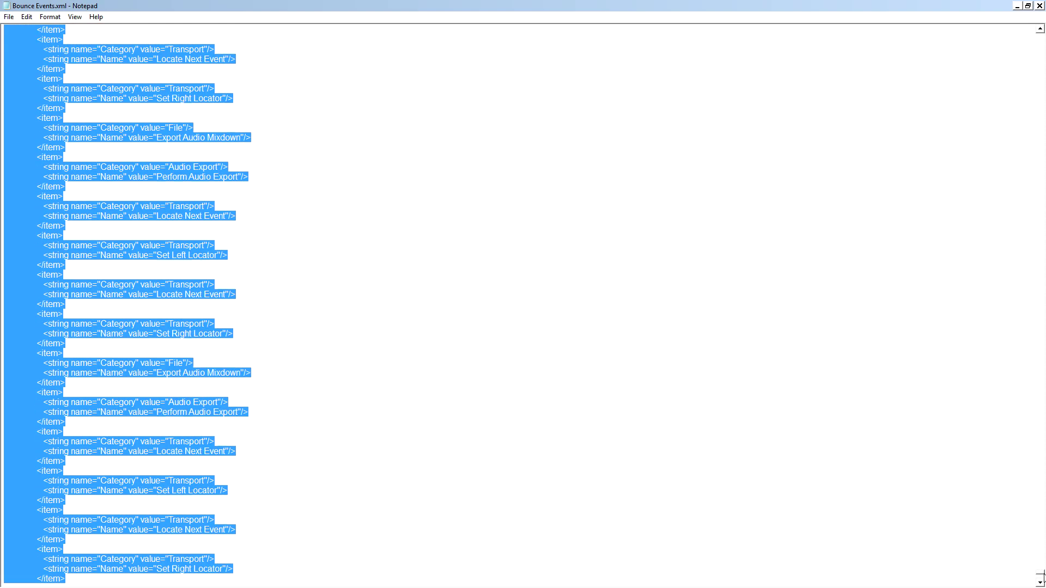
{"action": "key", "text": "Right"}
{"action": "key", "text": "ctrl+v"}
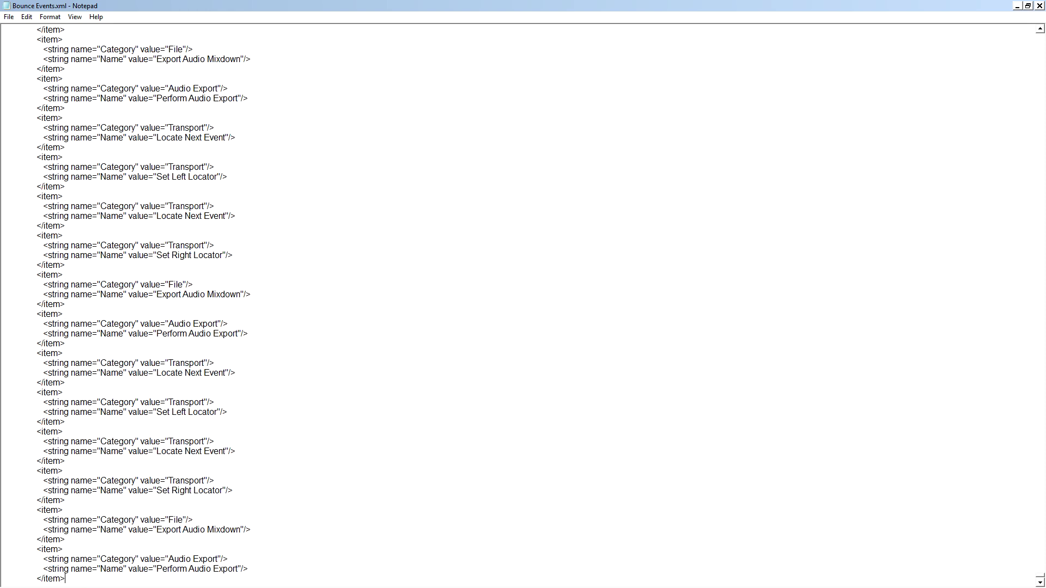
{"action": "scroll", "coordinate": [523, 304], "scroll_direction": "down", "scroll_amount": 5}
Save as Bounce Events.xml with All Files type, overwriting the existing file.
{"action": "left_click", "coordinate": [8, 17]}
{"action": "left_click", "coordinate": [49, 70]}
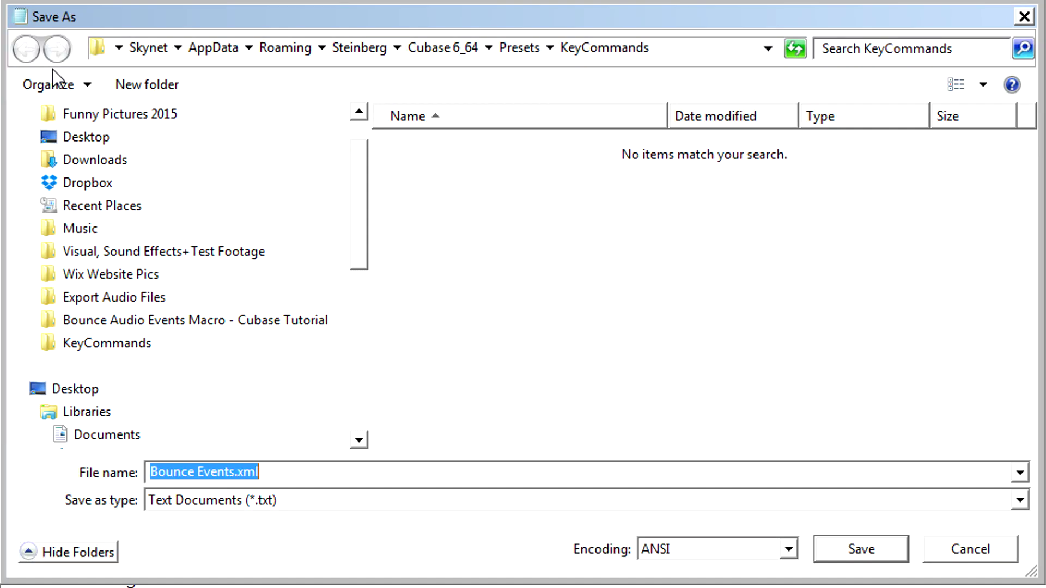
{"action": "left_click", "coordinate": [303, 470]}
{"action": "left_click", "coordinate": [889, 499]}
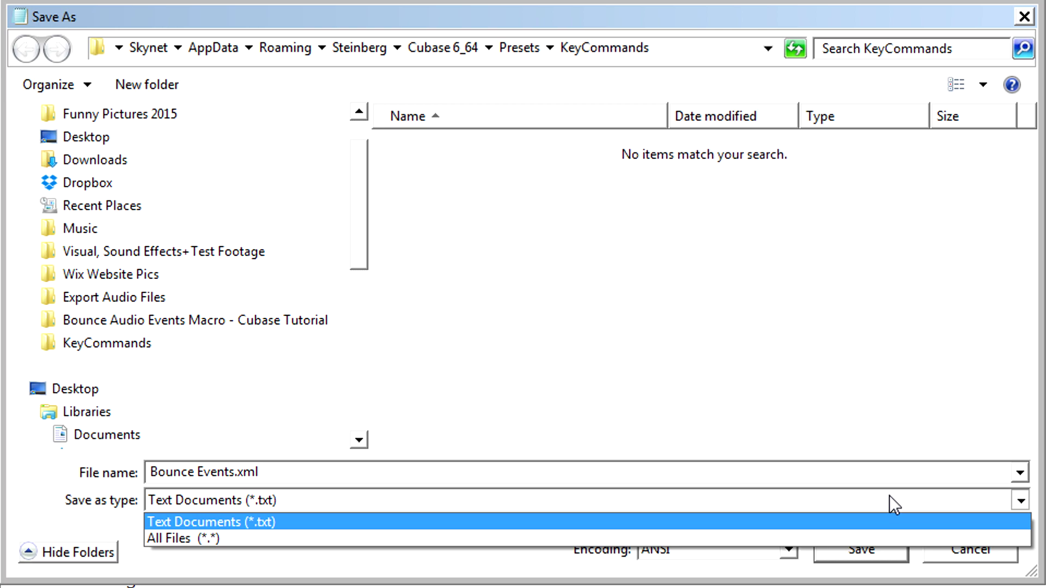
{"action": "left_click", "coordinate": [885, 520]}
{"action": "left_click", "coordinate": [881, 548]}
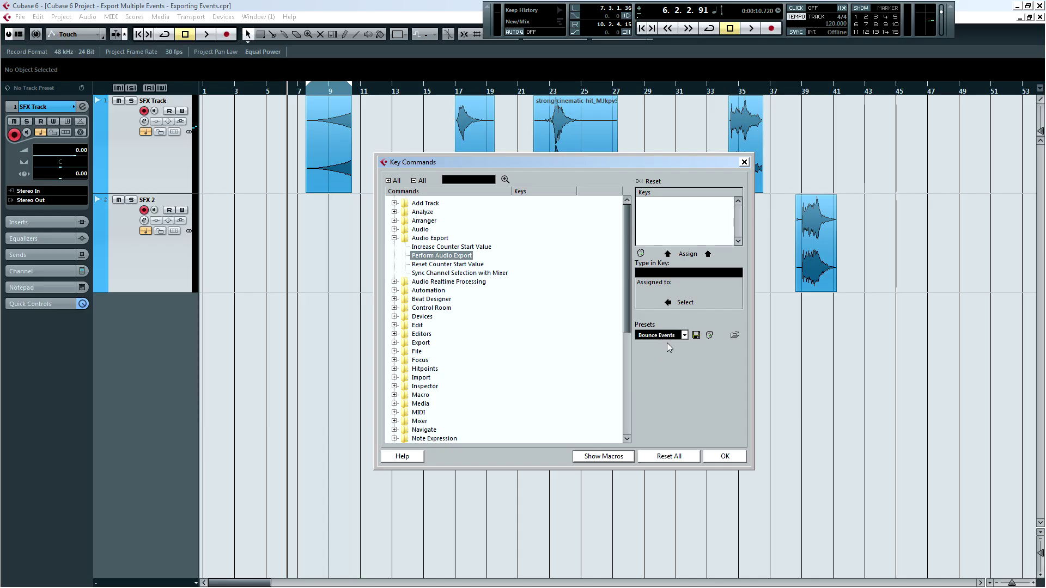
Load the Bounce Events key command preset and inspect the Bounce Events macro's expanded command list.
{"action": "left_click", "coordinate": [660, 335]}
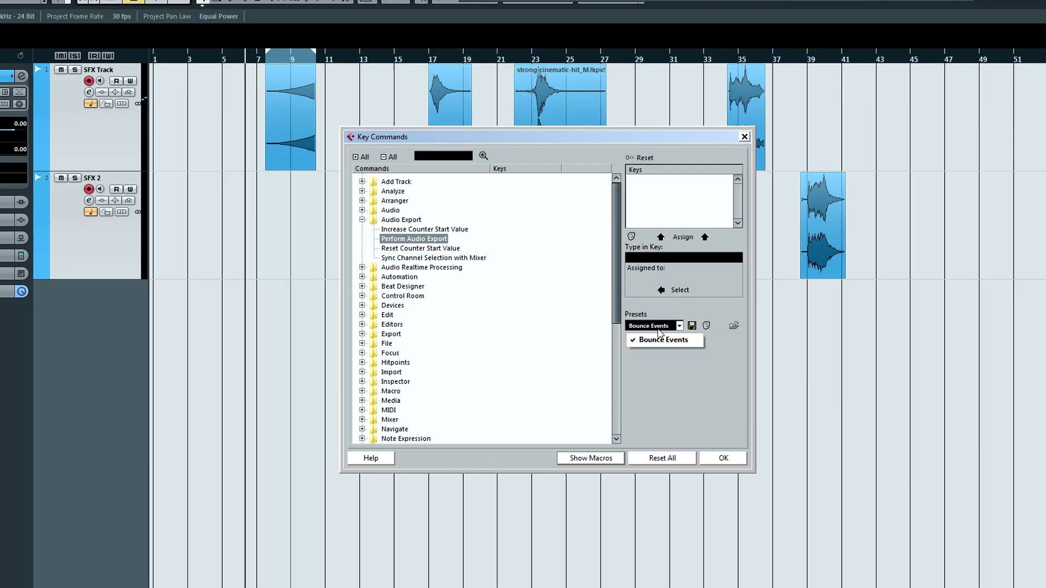
{"action": "left_click", "coordinate": [668, 349]}
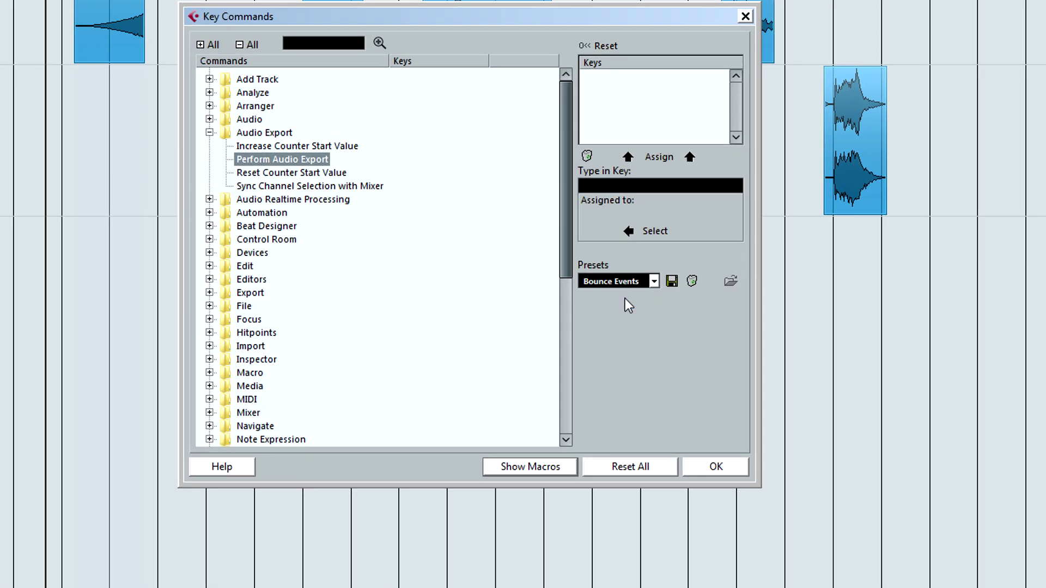
{"action": "left_click", "coordinate": [500, 463]}
{"action": "left_click", "coordinate": [209, 318]}
{"action": "scroll", "coordinate": [497, 360], "scroll_direction": "down", "scroll_amount": 3}
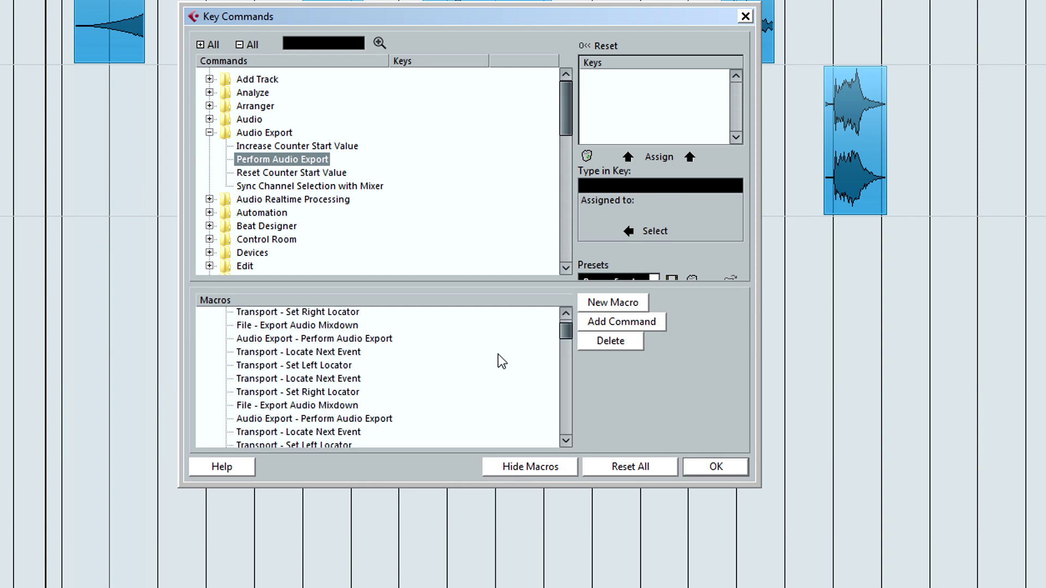
{"action": "left_click_drag", "start_coordinate": [562, 336], "coordinate": [566, 430]}
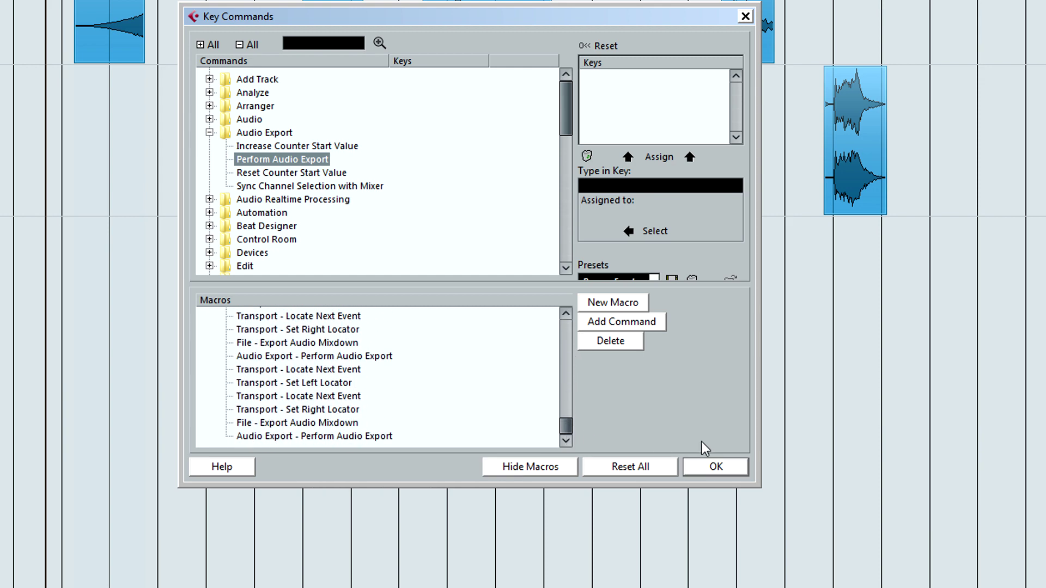
{"action": "left_click", "coordinate": [714, 466]}
Run the Bounce Events macro, dismiss the empty export range warning, and locate Cubase in Task Manager.
{"action": "key", "text": "ctrl+alt+e"}
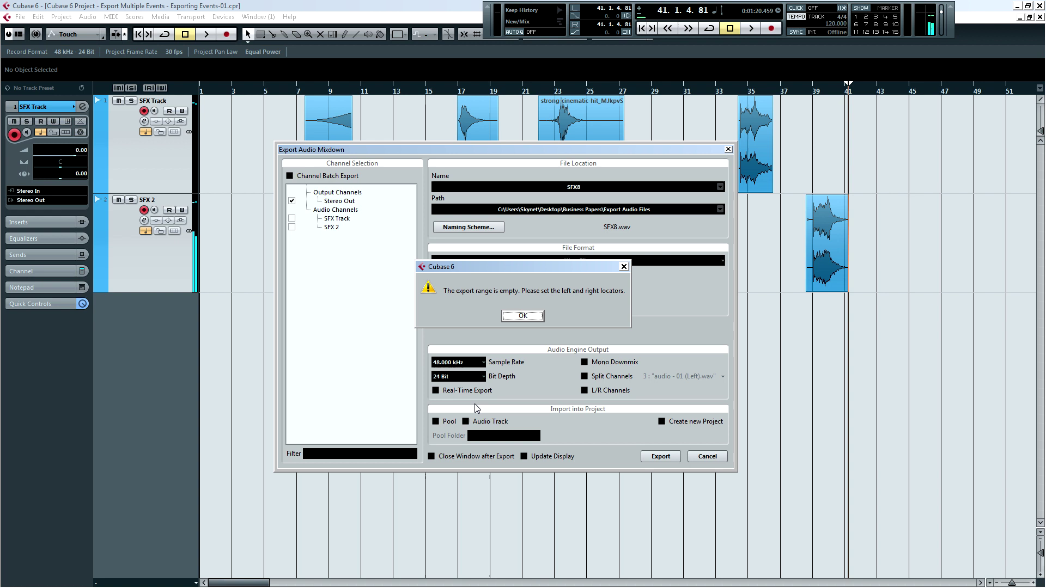
{"action": "left_click", "coordinate": [528, 321]}
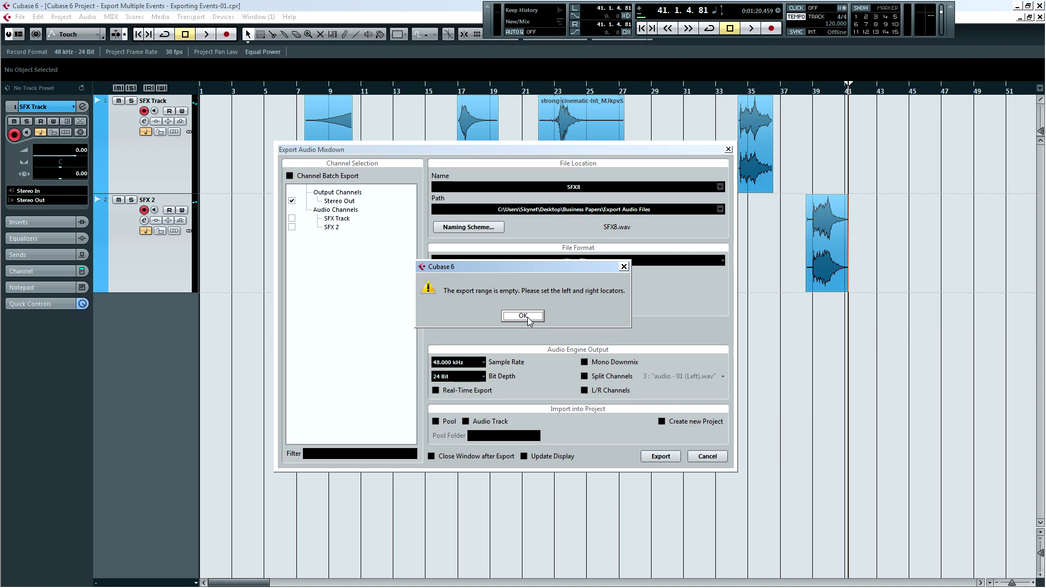
{"action": "key", "text": "ctrl+shift+Escape"}
{"action": "type", "text": "cubase"}
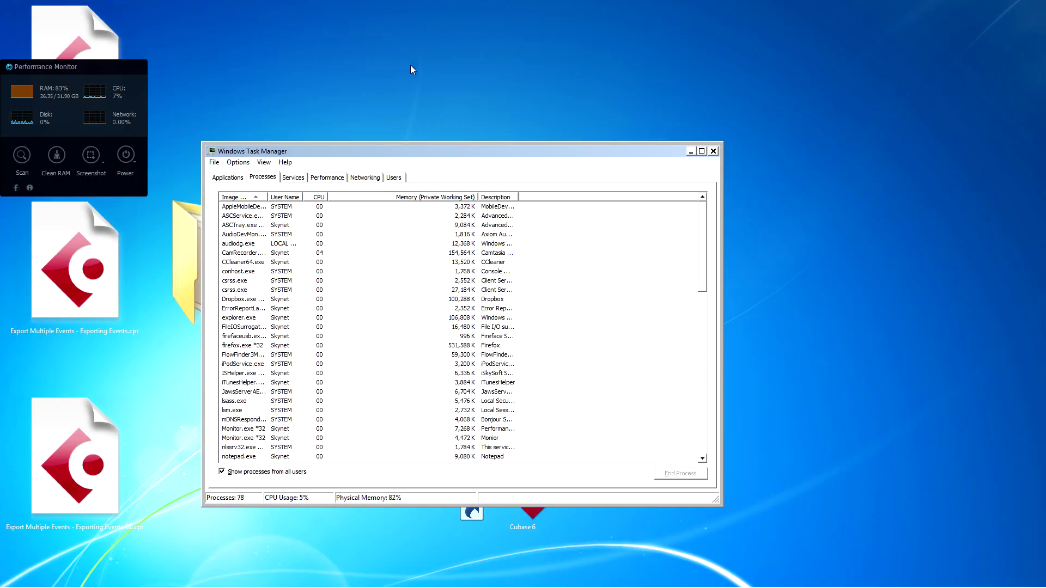
Open Business Papers > Export Audio Files and widen the file list to show the exported files.
{"action": "key", "text": "super+d"}
{"action": "double_click", "coordinate": [224, 267]}
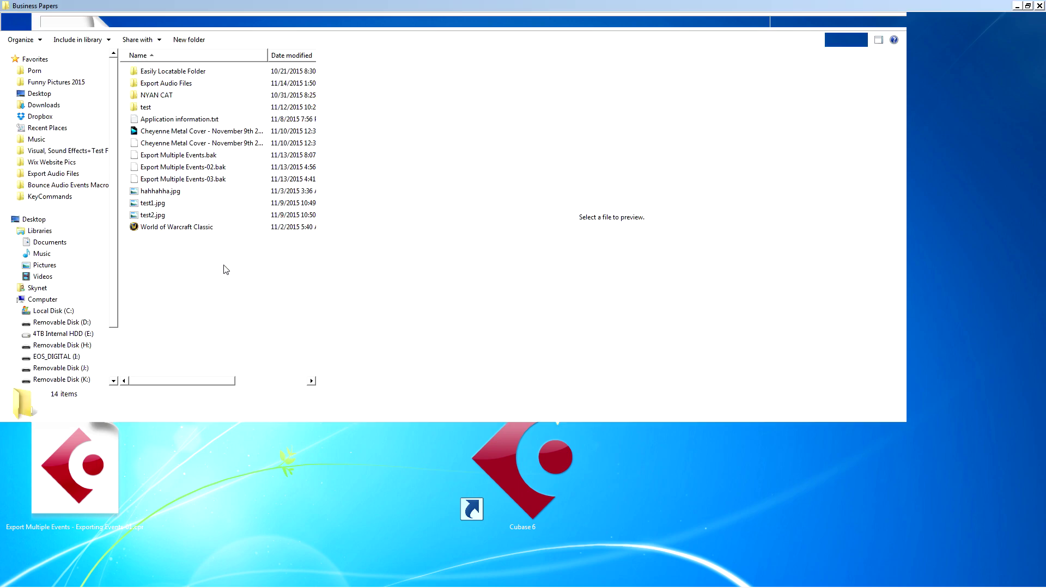
{"action": "double_click", "coordinate": [164, 83]}
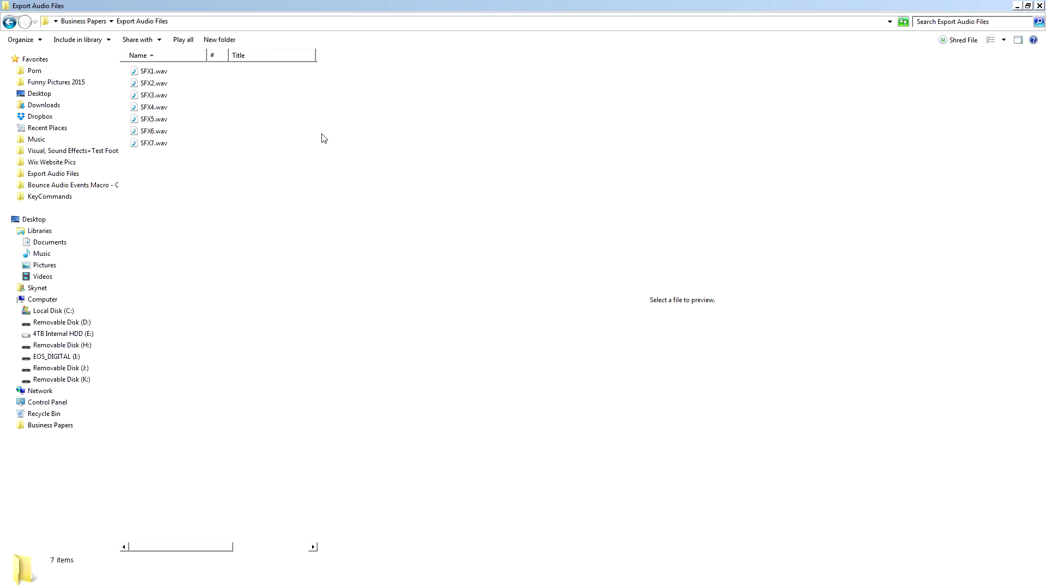
{"action": "left_click_drag", "start_coordinate": [318, 162], "coordinate": [746, 220]}
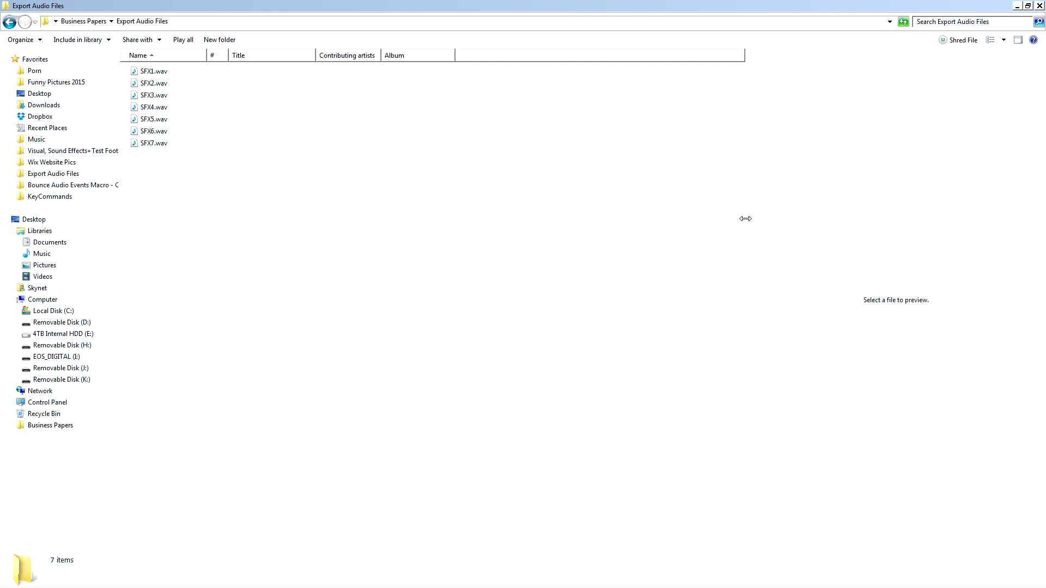
{"action": "left_click_drag", "start_coordinate": [150, 178], "coordinate": [152, 72]}
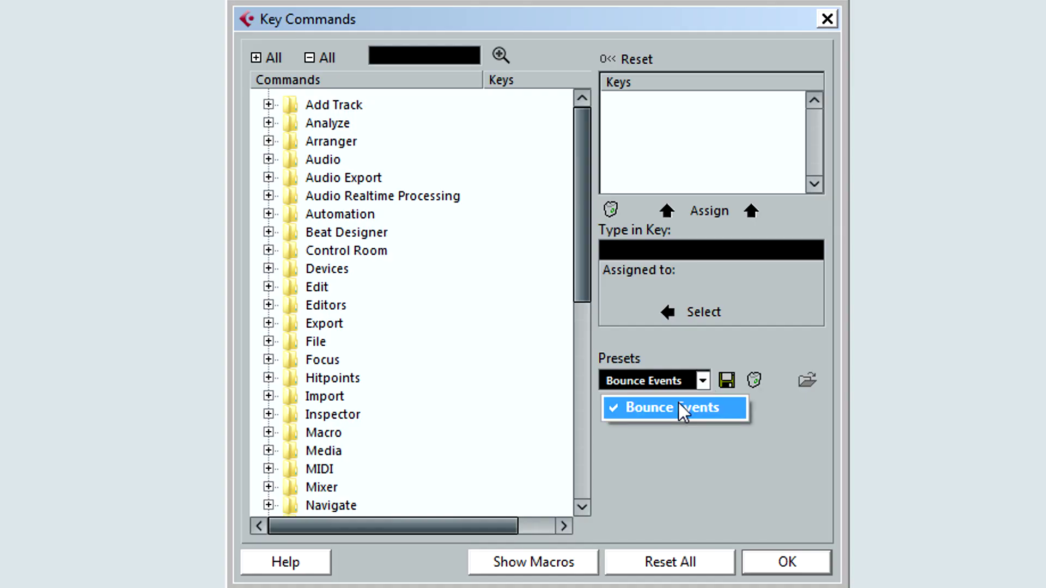
Load the Bounce Events key command preset, then open the full bounce article and read its later steps.
{"action": "left_click", "coordinate": [680, 409]}
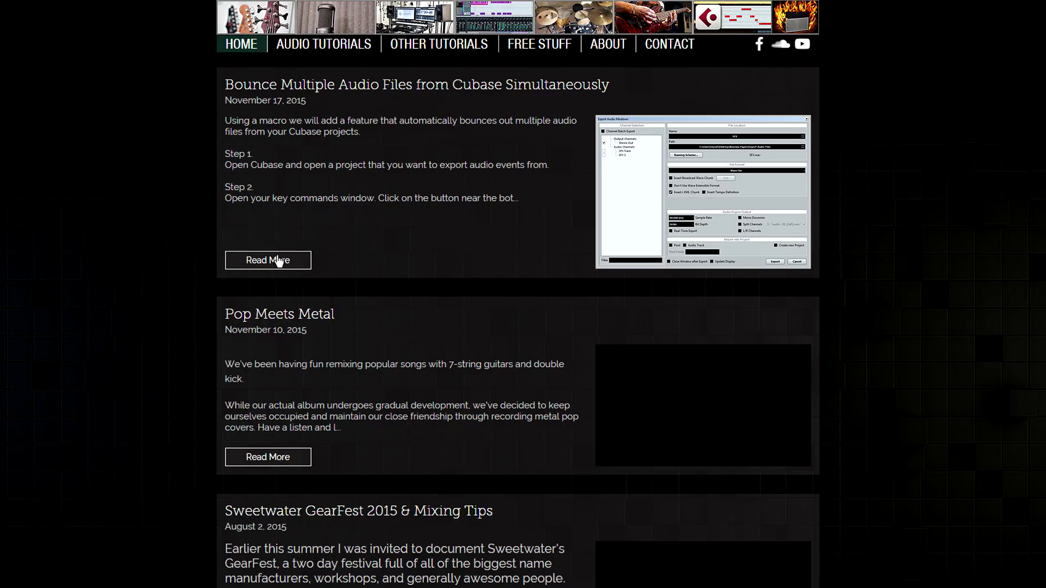
{"action": "left_click", "coordinate": [278, 261]}
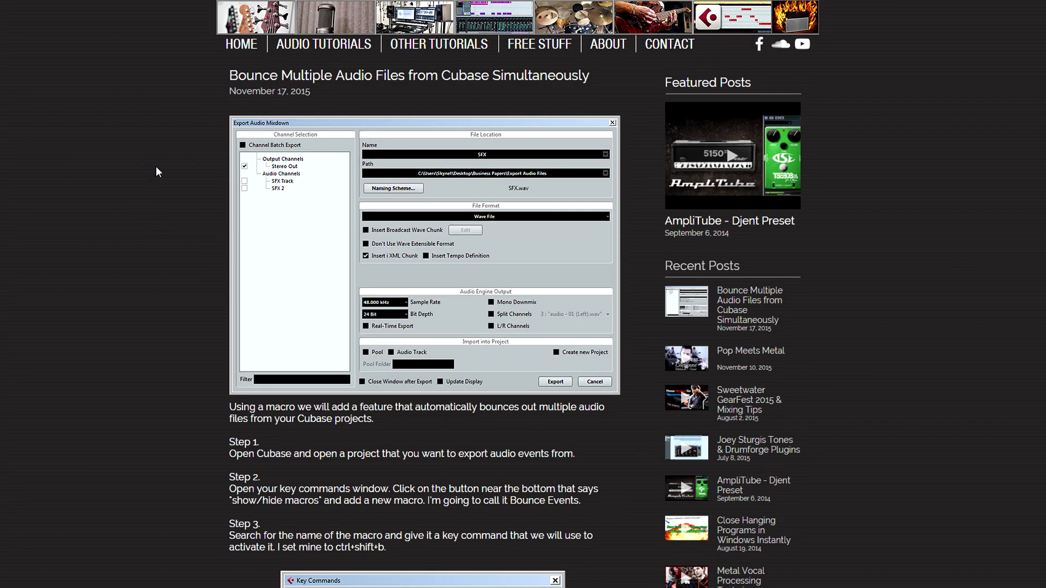
{"action": "scroll", "coordinate": [156, 167], "scroll_direction": "down", "scroll_amount": 6}
{"action": "scroll", "coordinate": [156, 173], "scroll_direction": "down", "scroll_amount": 20}
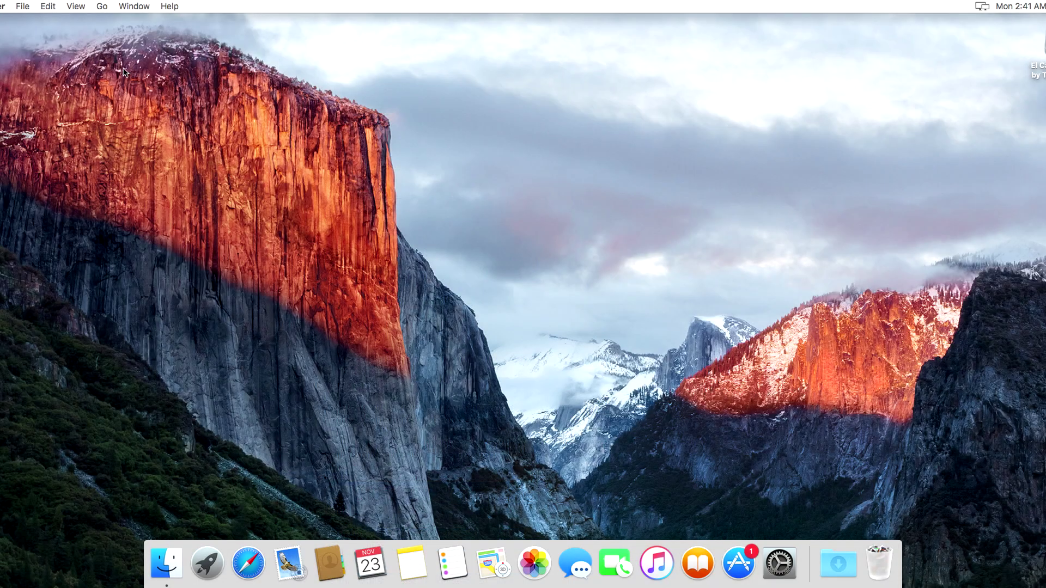
Go to the user Library and open its Preferences folder of plist files.
{"action": "left_click", "coordinate": [101, 7]}
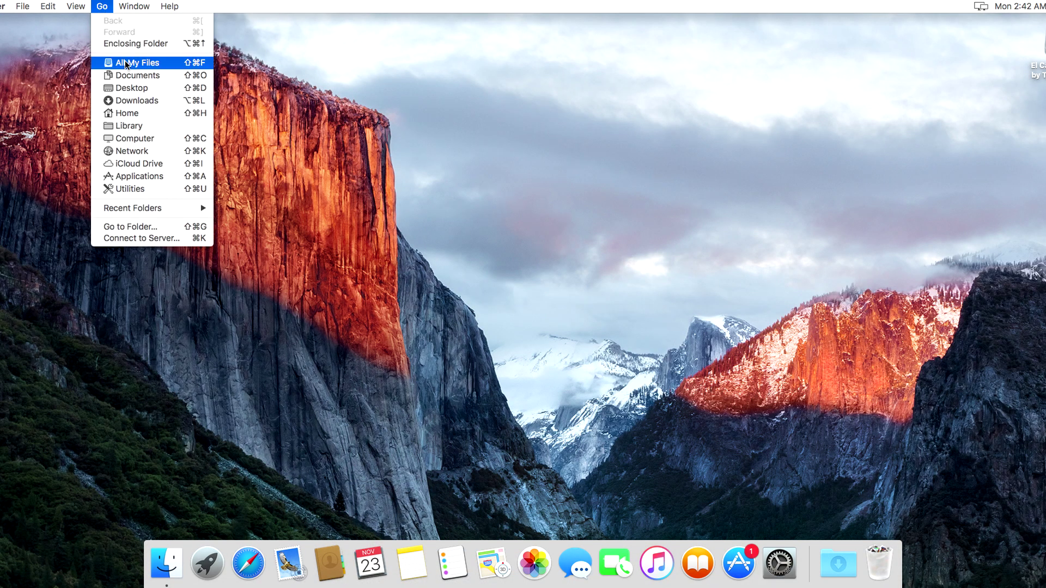
{"action": "left_click", "coordinate": [132, 124]}
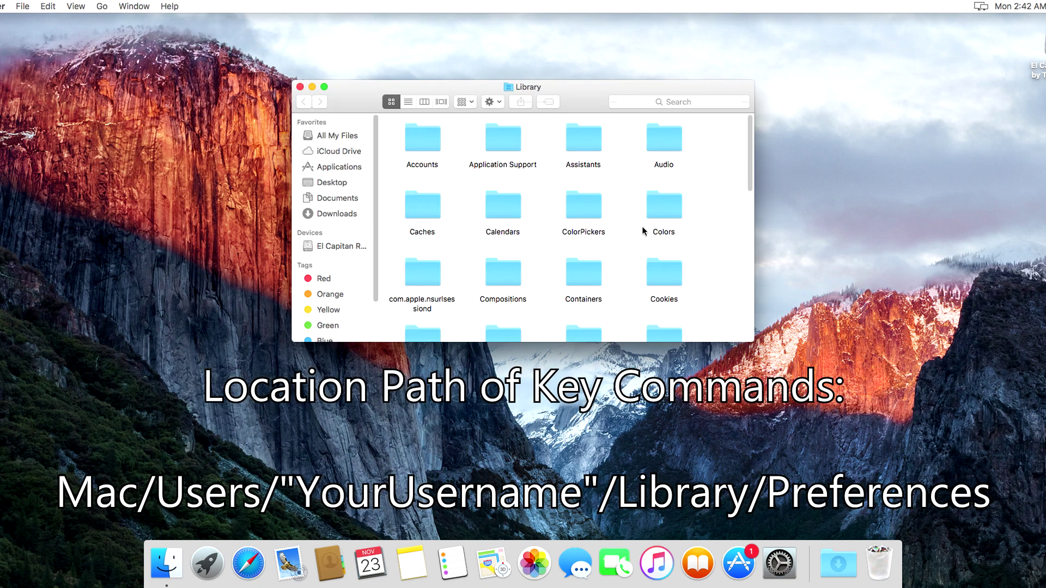
{"action": "left_click_drag", "start_coordinate": [749, 172], "coordinate": [769, 294]}
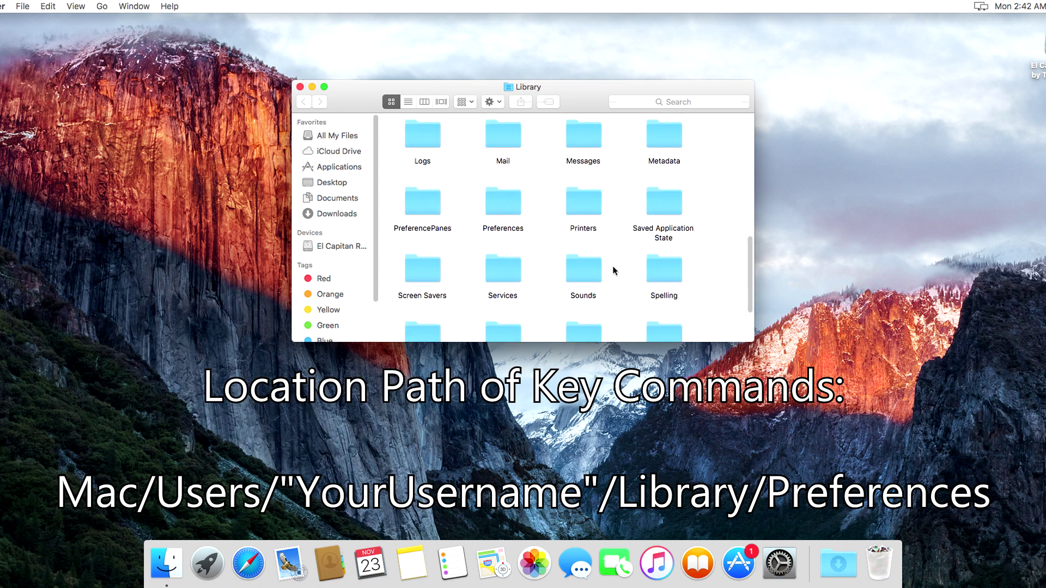
{"action": "double_click", "coordinate": [502, 210]}
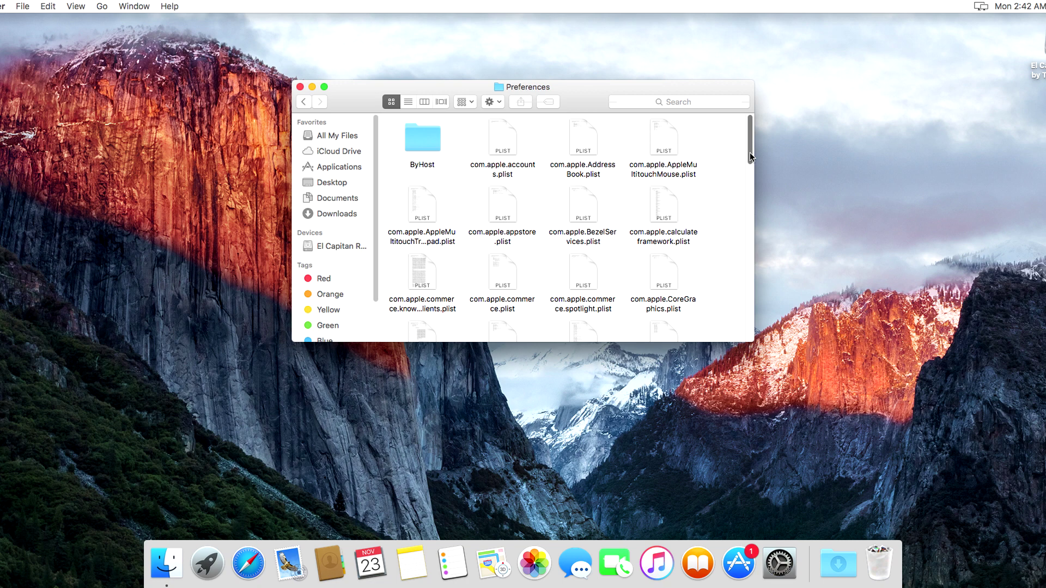
{"action": "left_click_drag", "start_coordinate": [749, 153], "coordinate": [754, 334]}
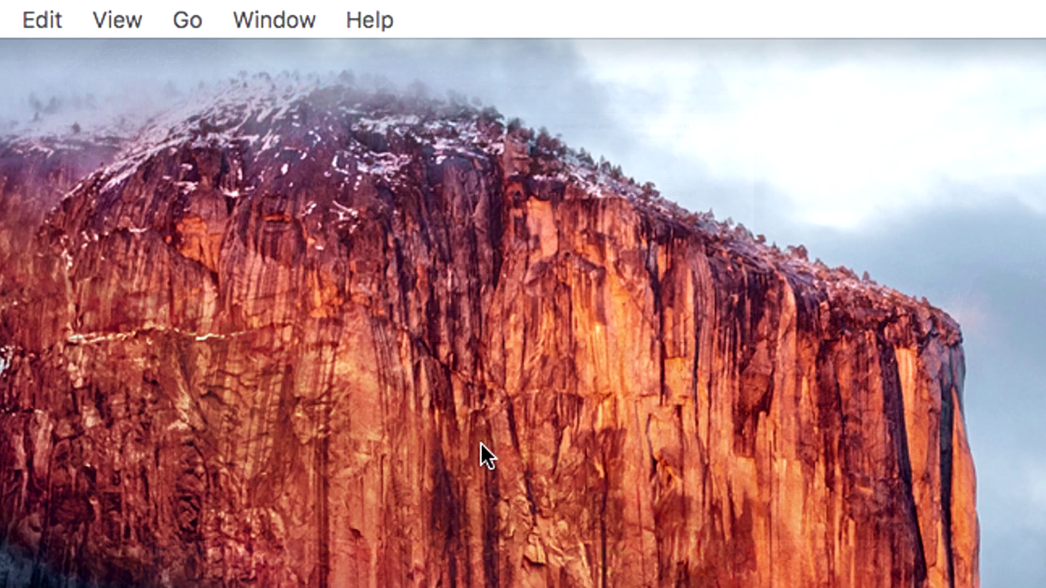
Reveal the hidden Library folder with Option and open a file from it in TextEdit.
{"action": "left_click", "coordinate": [185, 18]}
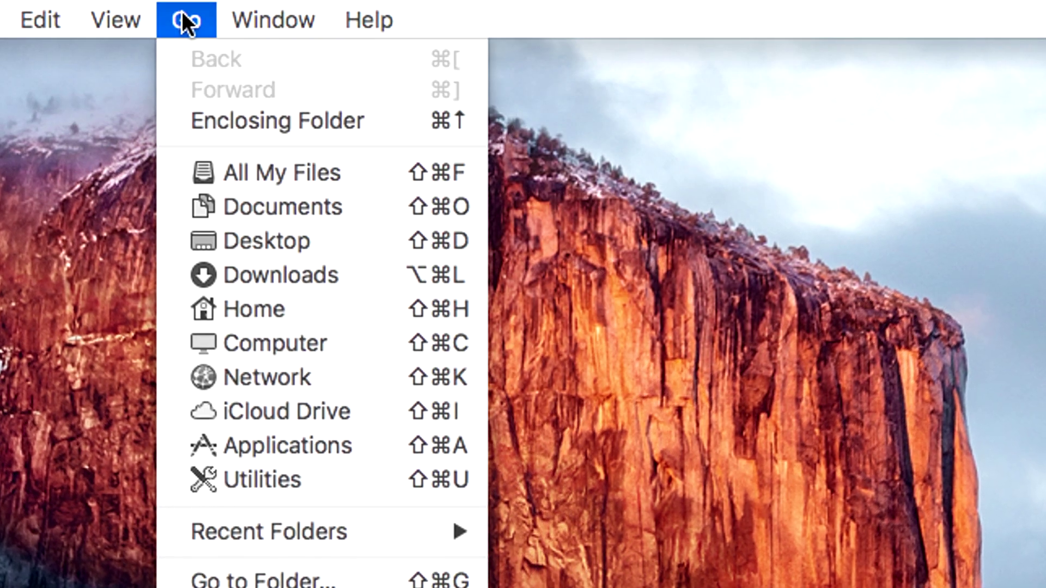
{"action": "key", "text": "alt"}
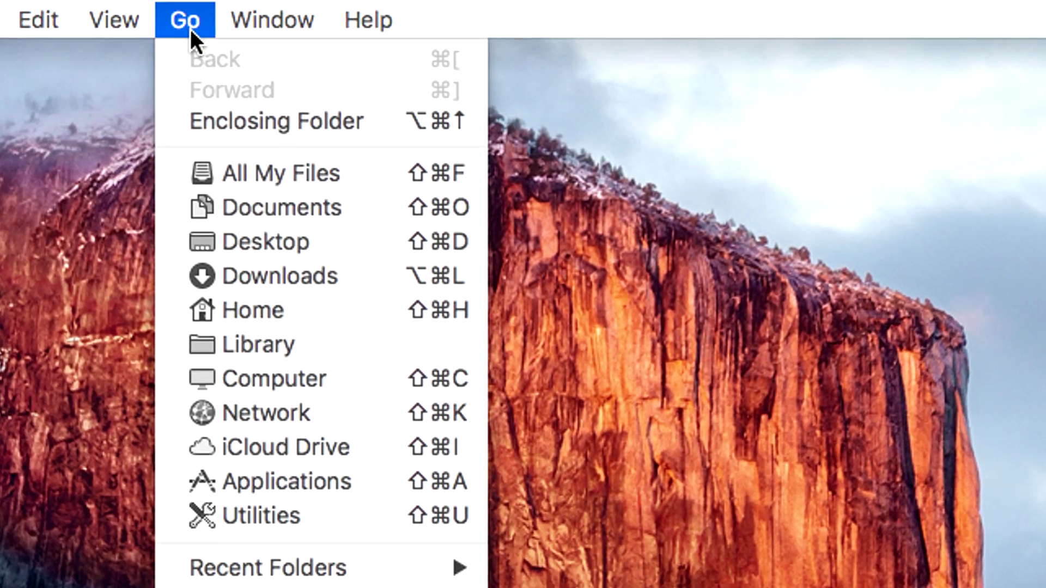
{"action": "left_click", "coordinate": [265, 343]}
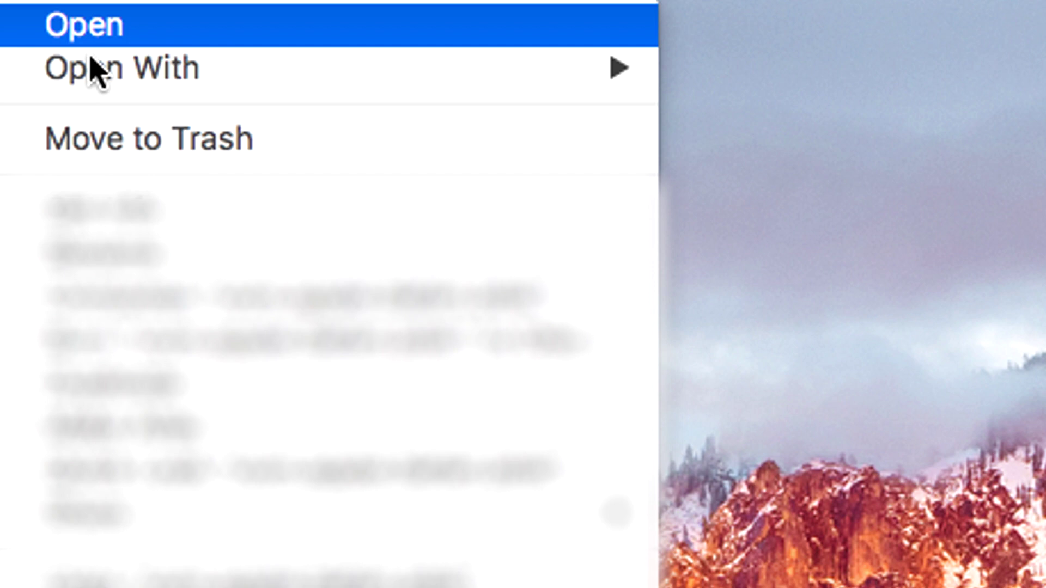
{"action": "mouse_move", "coordinate": [97, 68]}
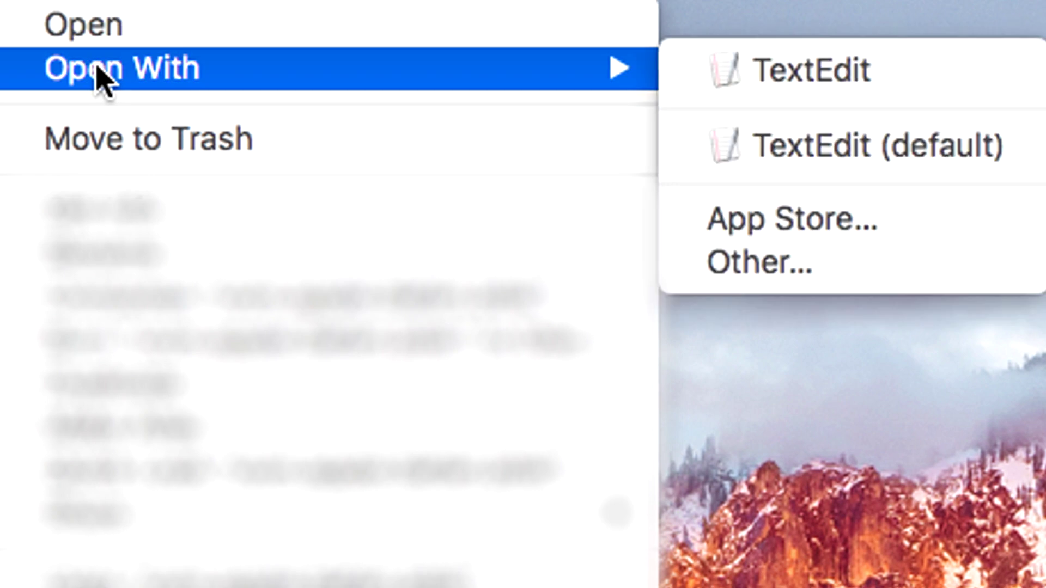
{"action": "left_click", "coordinate": [851, 155]}
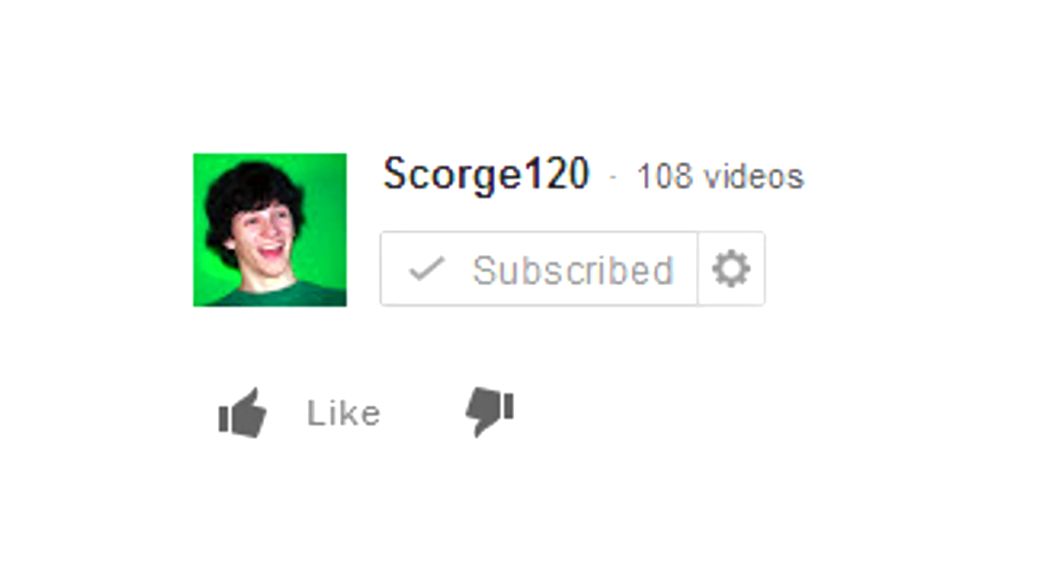
Visit the Audio Tutorials, Other Tutorials, Free Stuff and About pages of Amplifire Audio.
{"action": "left_click", "coordinate": [473, 405]}
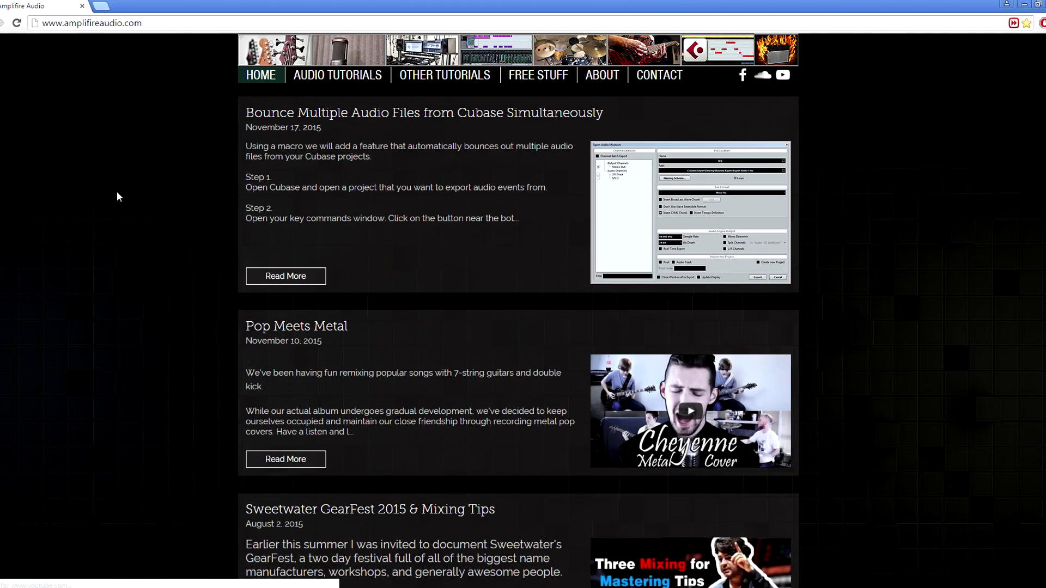
{"action": "left_click", "coordinate": [352, 76]}
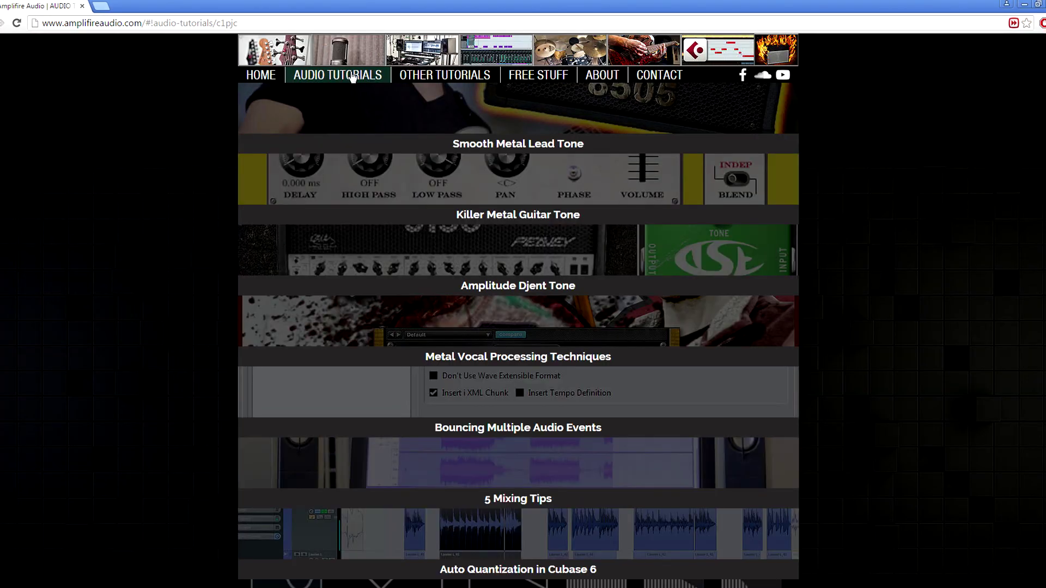
{"action": "left_click", "coordinate": [445, 76]}
{"action": "left_click", "coordinate": [537, 77]}
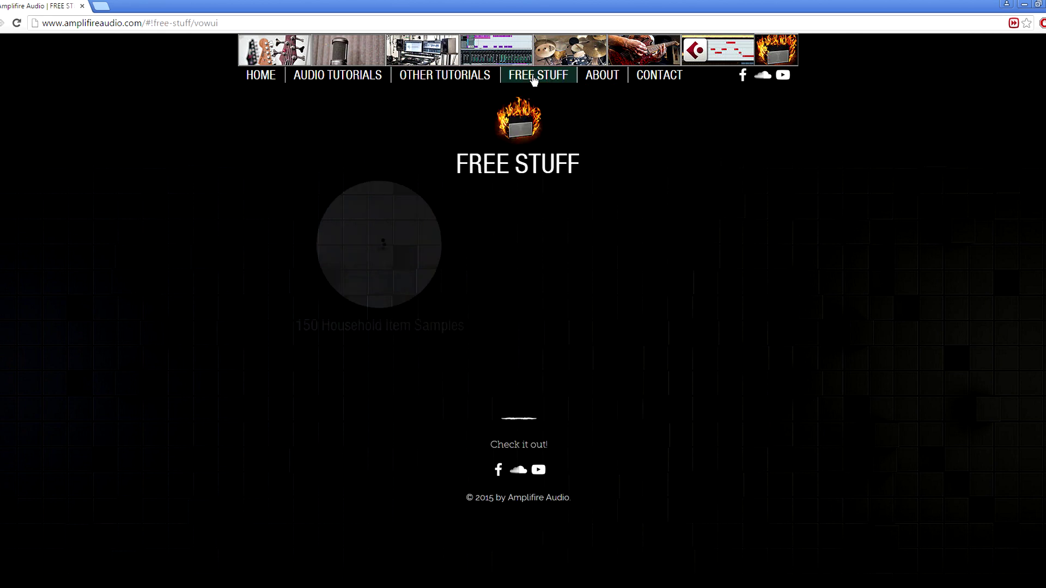
{"action": "left_click", "coordinate": [605, 78]}
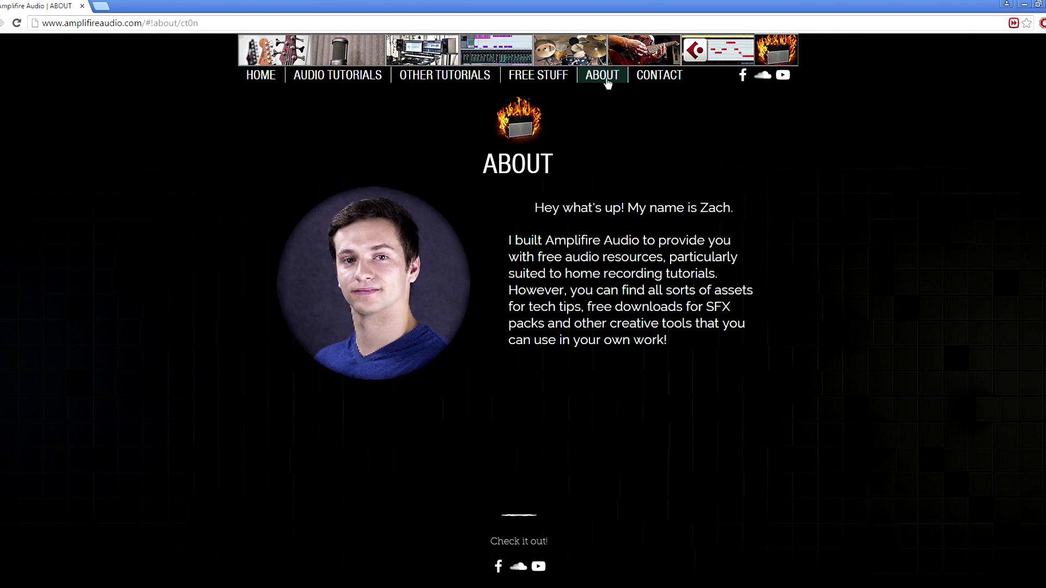